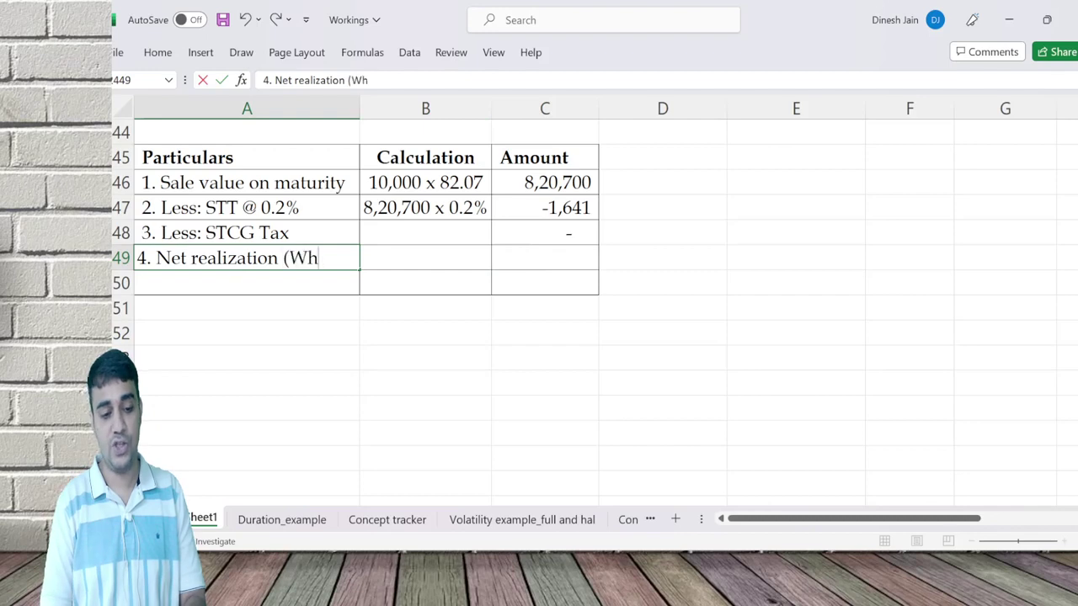
Step: Complete the row 2449 label as "4. Net realization (What I get back)" and autofit column A to it
{"action": "type", "text": "ck)"}
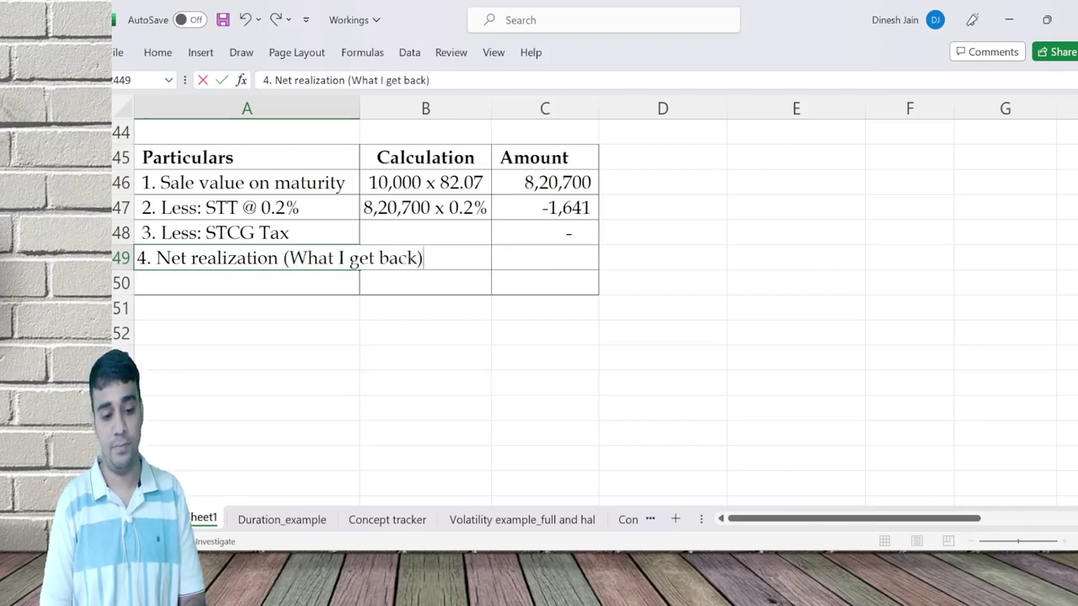
{"action": "key", "text": "alt+o"}
{"action": "key", "text": "c"}
{"action": "key", "text": "a"}
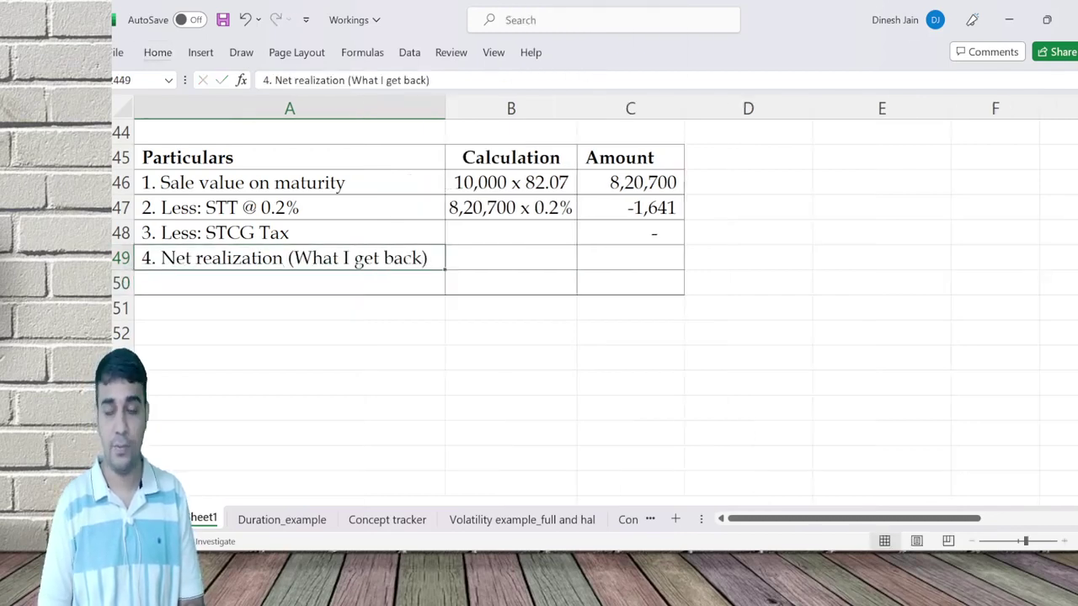
Step: Extend the table's borders over columns A to C of rows 2450 to 2453
{"action": "left_click_drag", "start_coordinate": [362, 283], "coordinate": [640, 358]}
{"action": "left_click", "coordinate": [289, 257]}
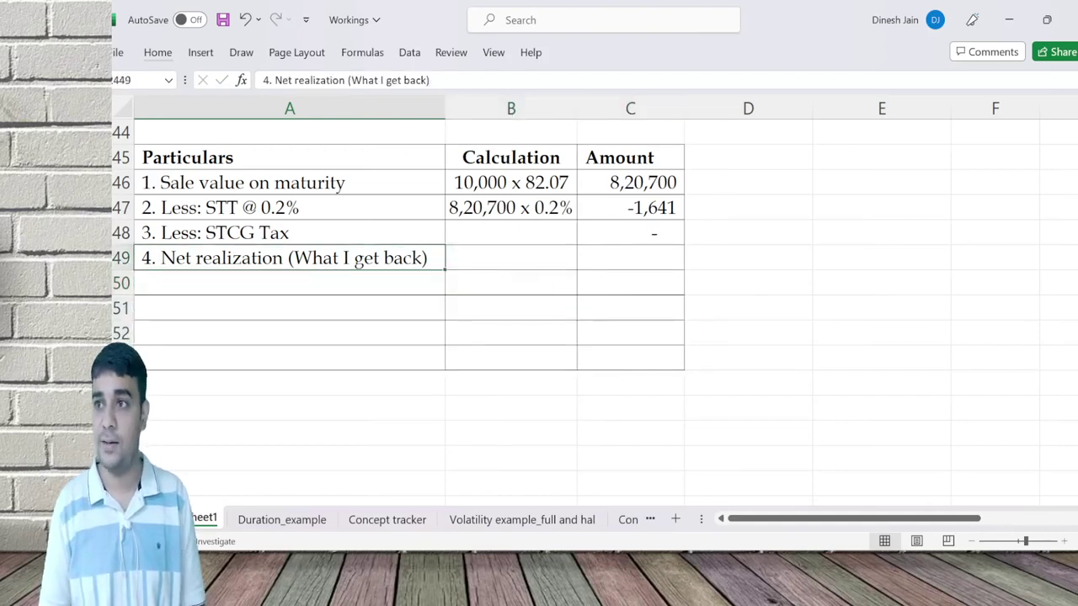
{"action": "left_click", "coordinate": [511, 258]}
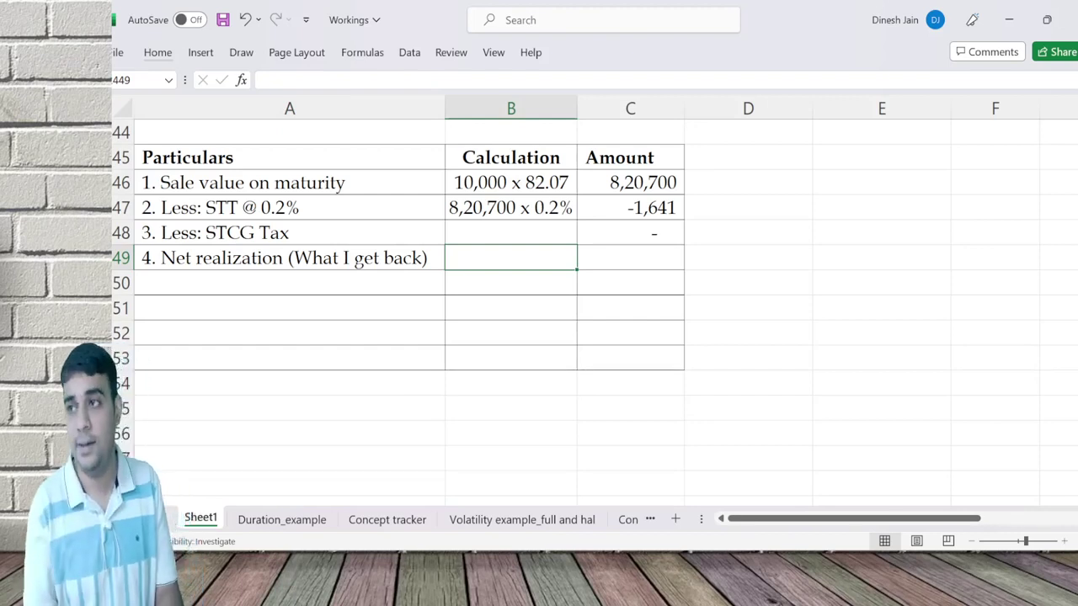
{"action": "key", "text": "Left"}
{"action": "key", "text": "Up"}
{"action": "key", "text": "shift+Right"}
{"action": "key", "text": "shift+Right"}
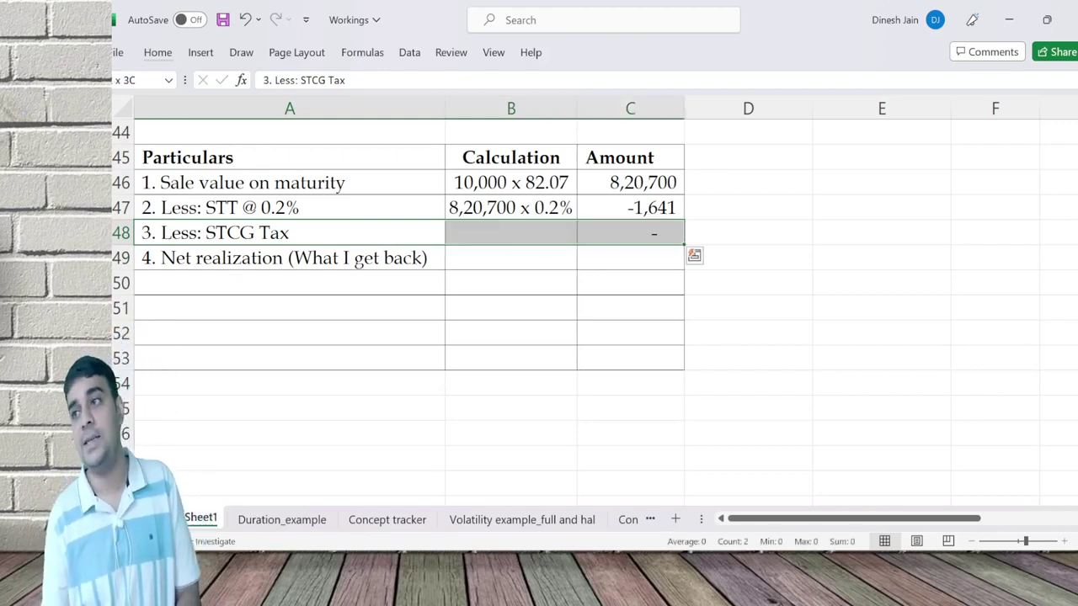
{"action": "key", "text": "Right"}
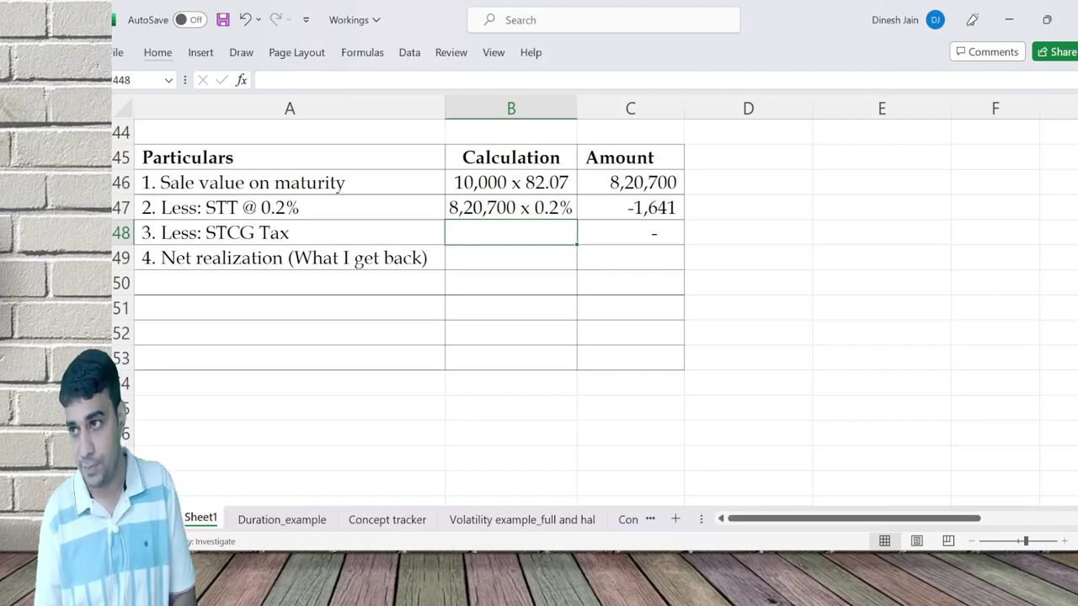
{"action": "key", "text": "Down"}
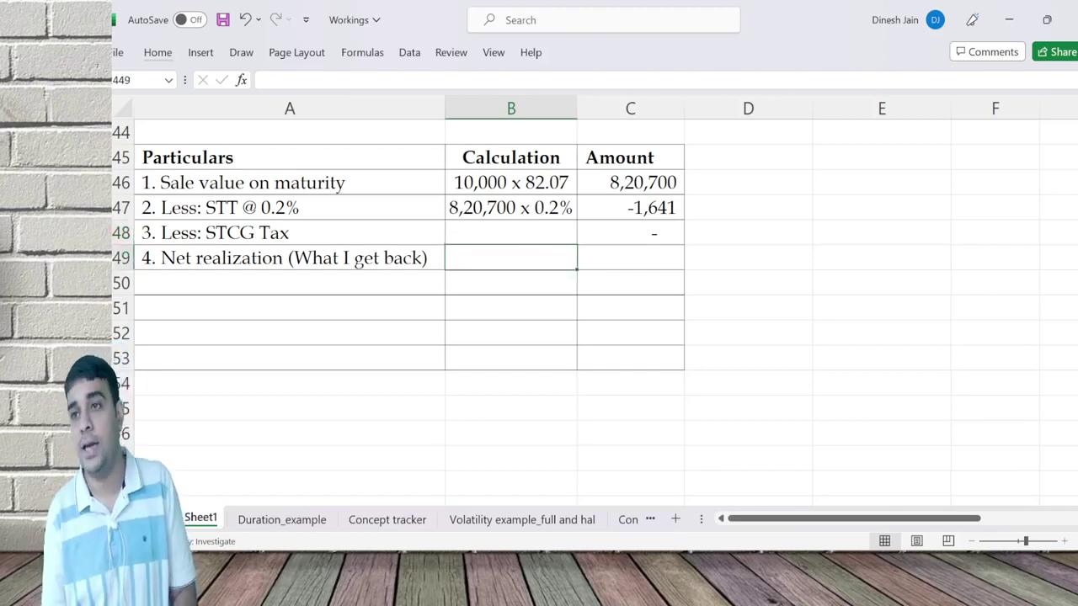
Step: Calculate the net realization amount in C2449 with =SUM(C2446:C2448)
{"action": "key", "text": "Right"}
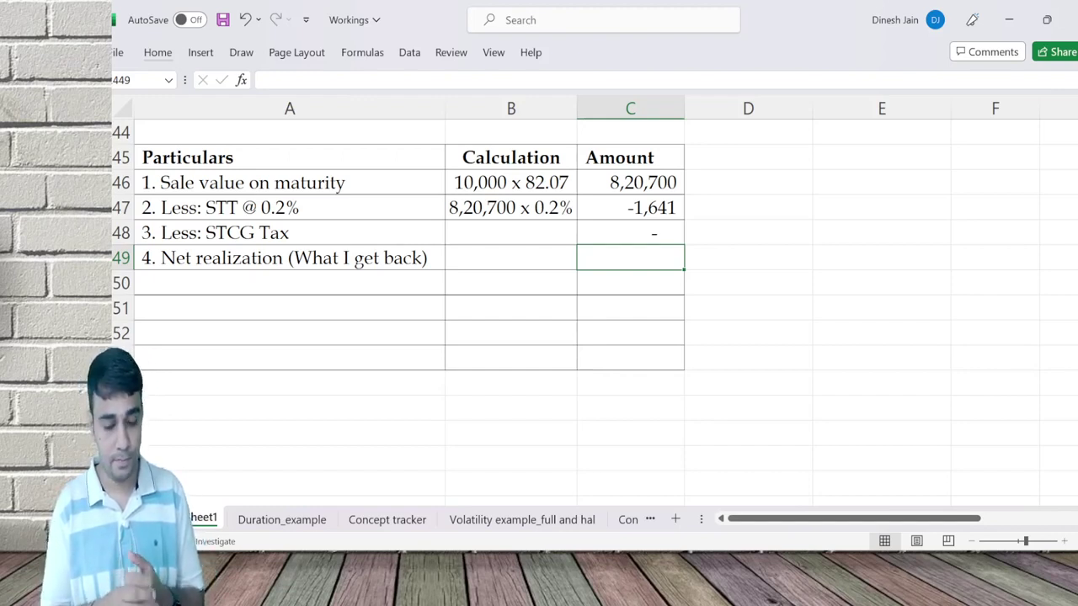
{"action": "type", "text": "=sum("}
{"action": "key", "text": "Up"}
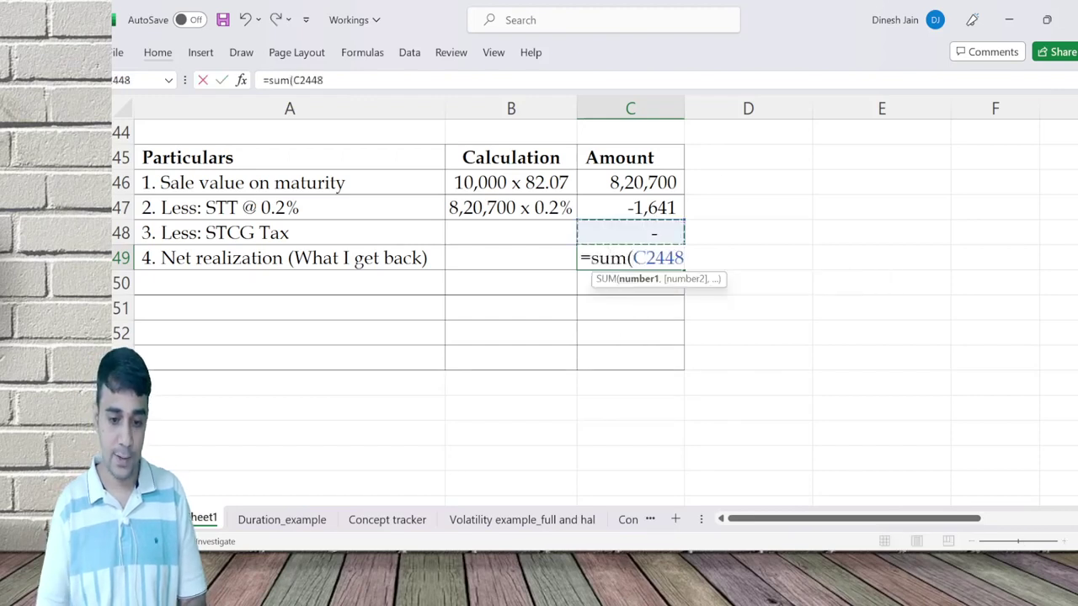
{"action": "key", "text": "shift+Up"}
{"action": "key", "text": "shift+Up"}
{"action": "type", "text": ")"}
{"action": "key", "text": "Return"}
{"action": "key", "text": "Up"}
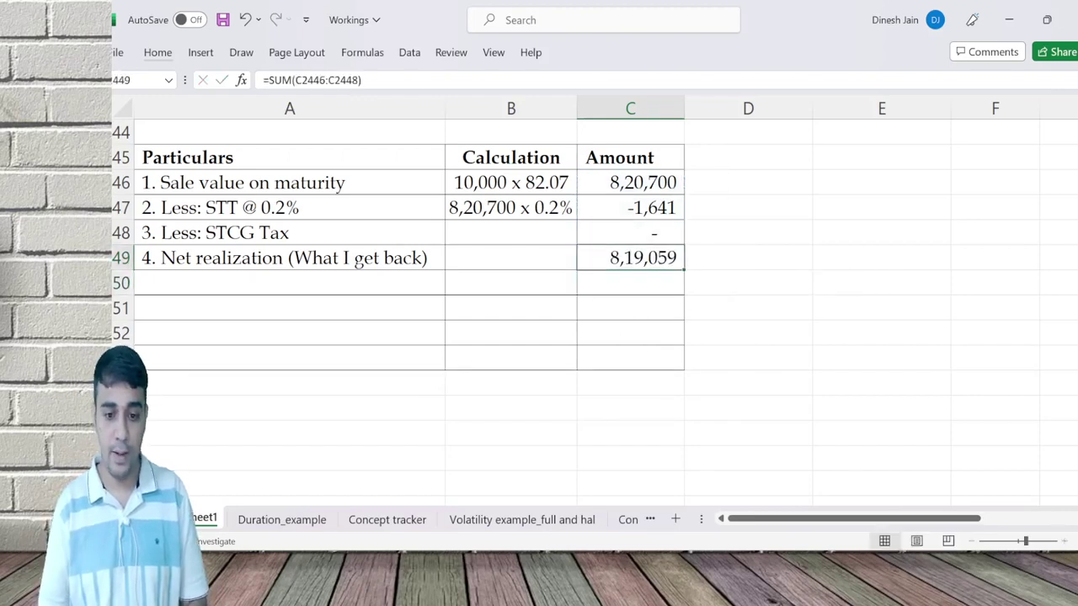
Step: Make the whole net realization row bold from column A to C
{"action": "key", "text": "shift+Left"}
{"action": "key", "text": "shift+Left"}
{"action": "key", "text": "ctrl+b"}
{"action": "left_click", "coordinate": [290, 257]}
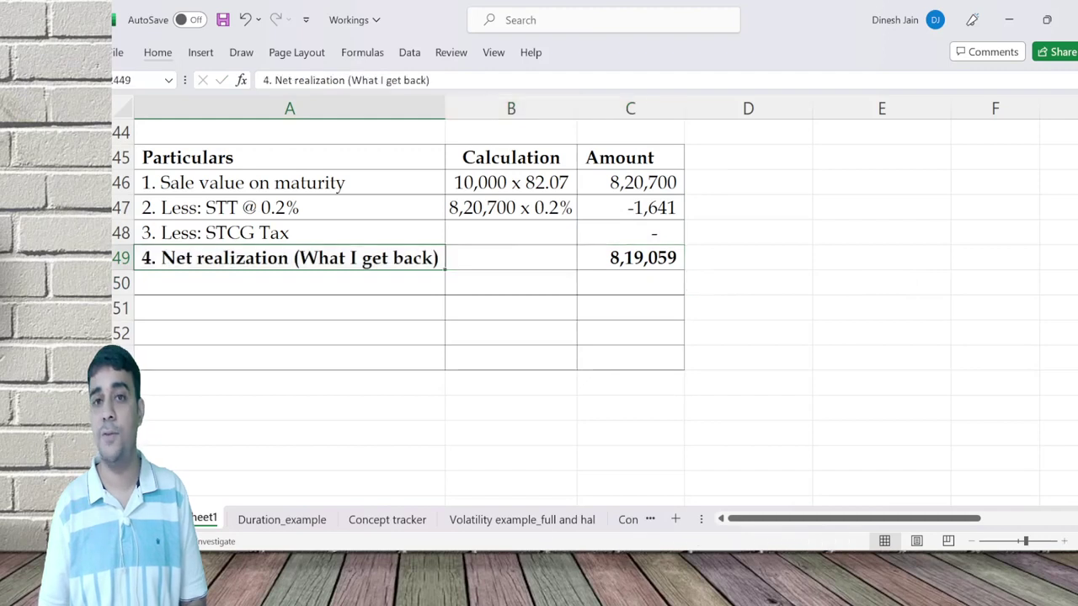
Step: Enter the label "5. Less: Amount invested" in the Particulars column below net realization
{"action": "left_click", "coordinate": [289, 283]}
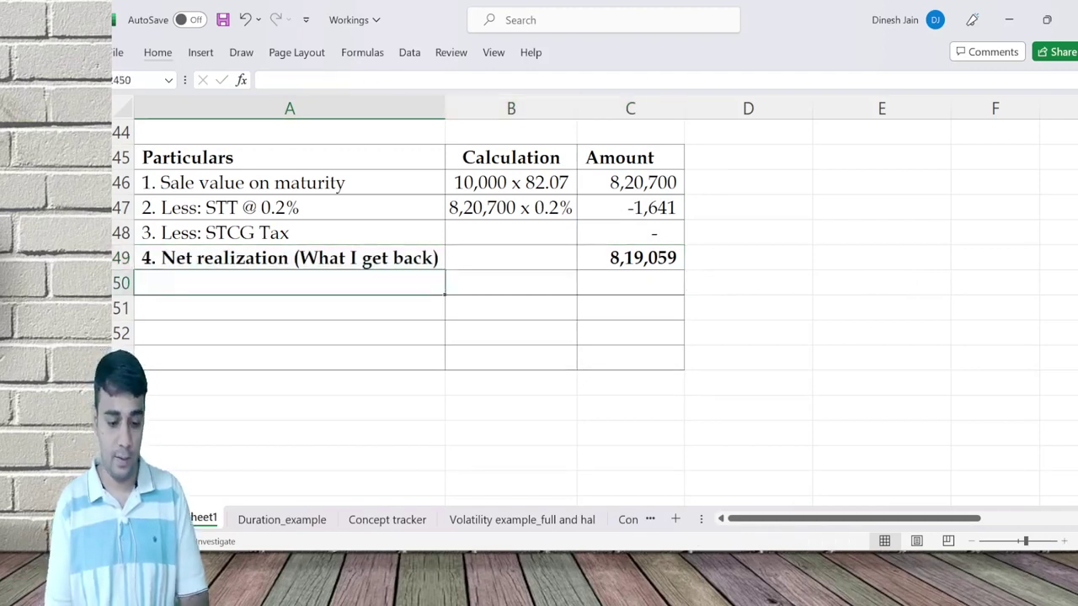
{"action": "type", "text": "5"}
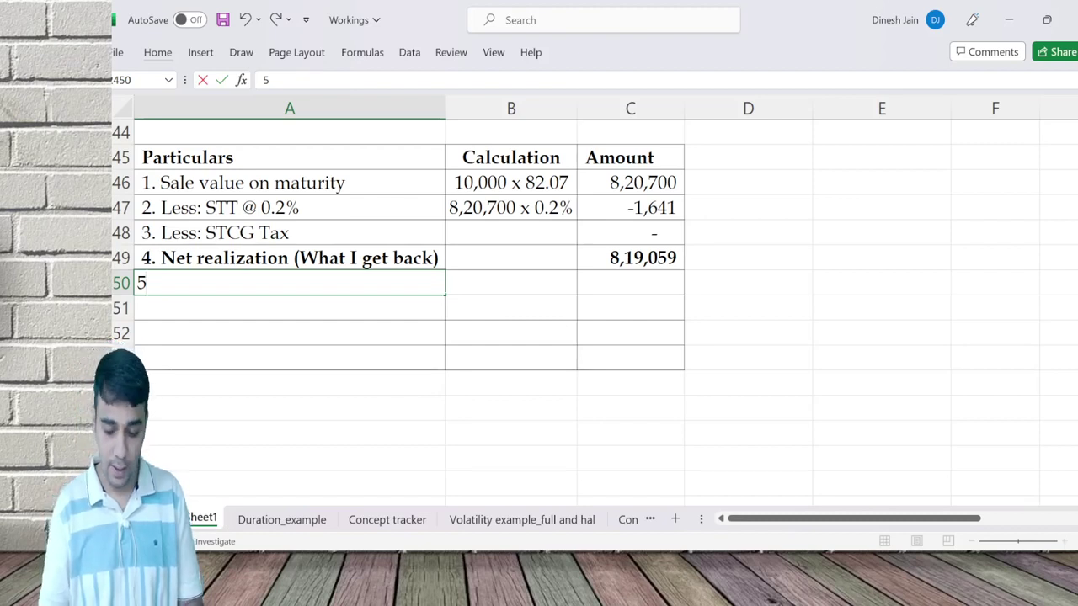
{"action": "type", "text": ". Less"}
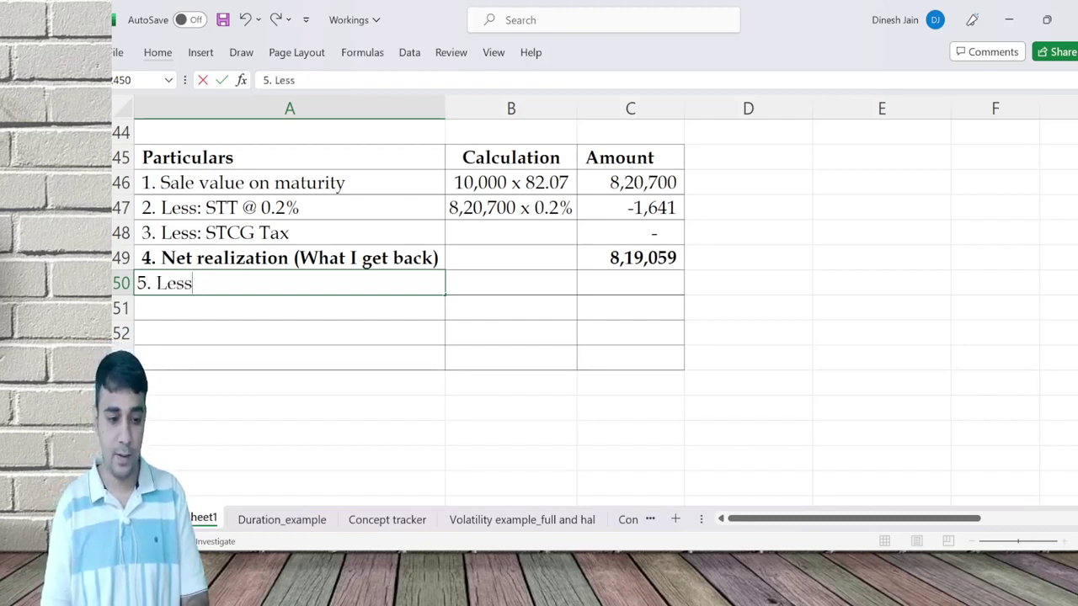
{"action": "type", "text": ": Amount invested"}
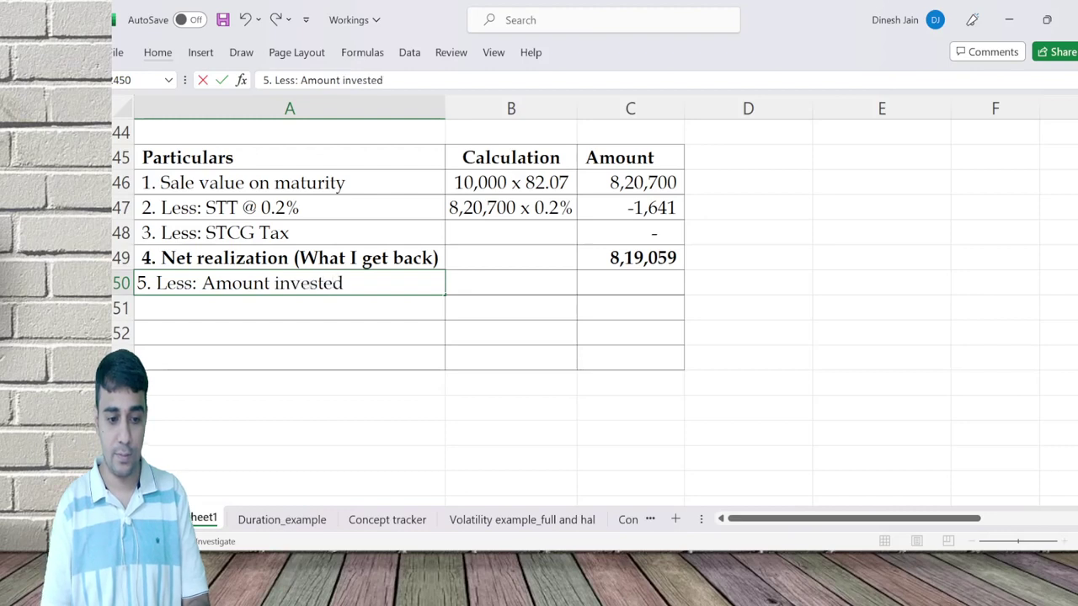
{"action": "key", "text": "Return"}
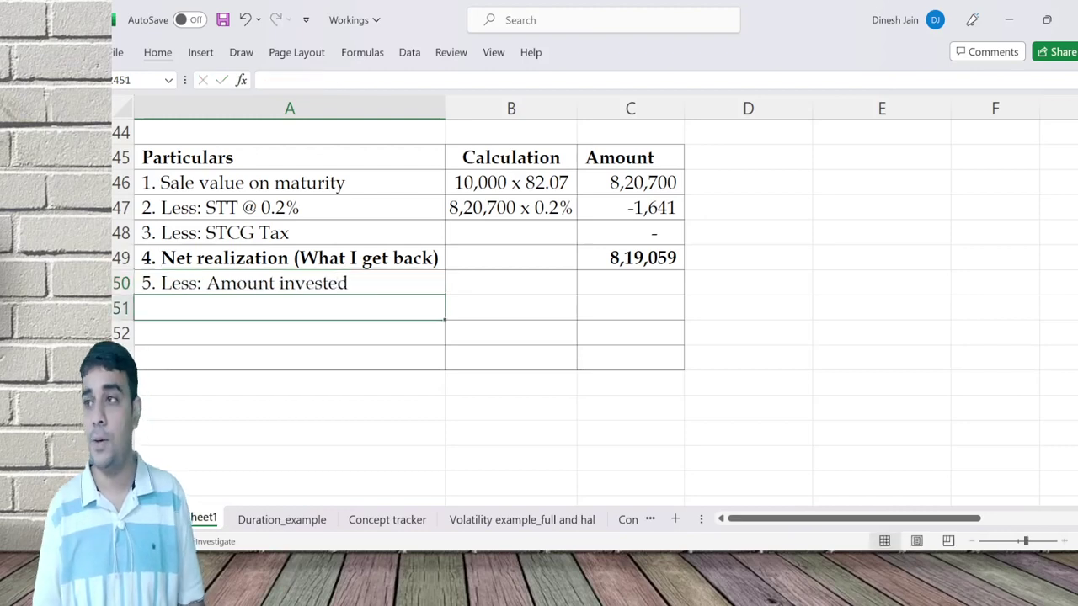
Step: Enter -100000 as the amount for the "Less: Amount invested" row
{"action": "key", "text": "Right"}
{"action": "key", "text": "Right"}
{"action": "key", "text": "Up"}
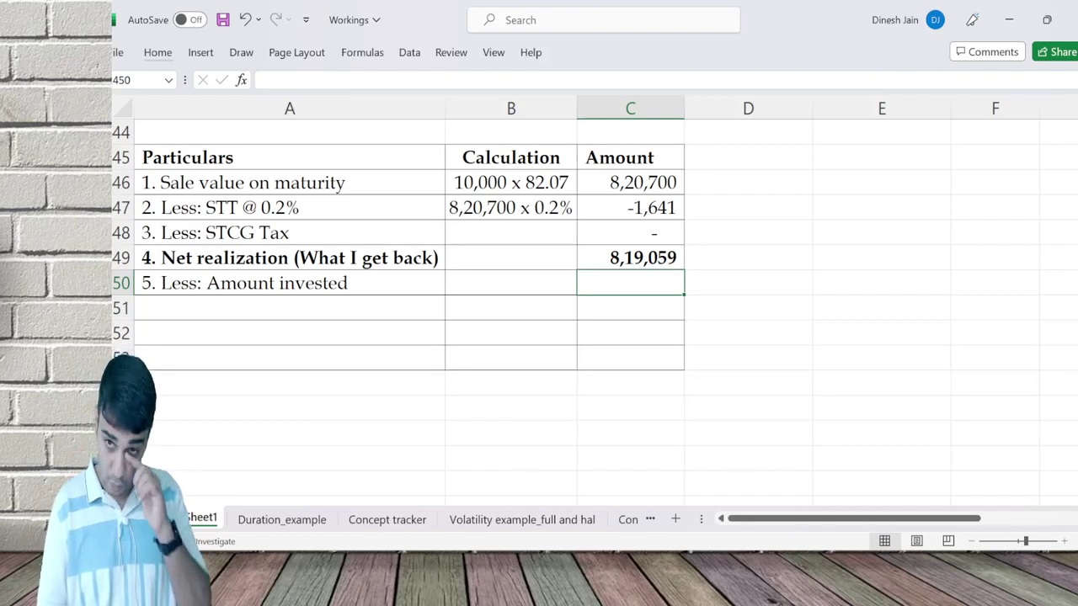
{"action": "type", "text": "-100000"}
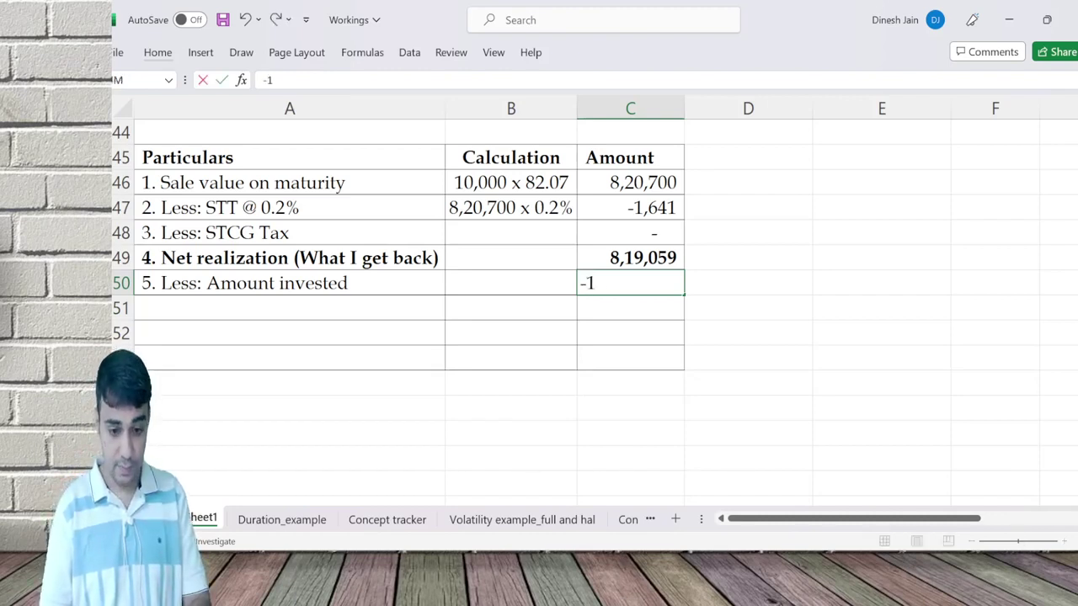
{"action": "key", "text": "Return"}
Step: Enter the label "6. Return (in Rs.)" in the Particulars column below the amount invested
{"action": "key", "text": "Left"}
{"action": "key", "text": "Left"}
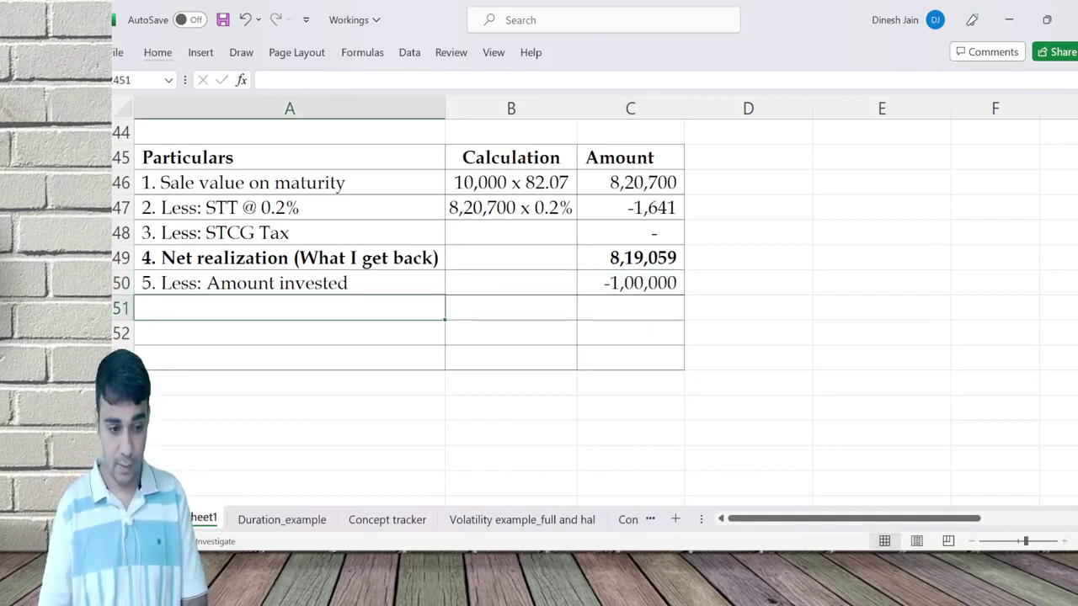
{"action": "type", "text": "6."}
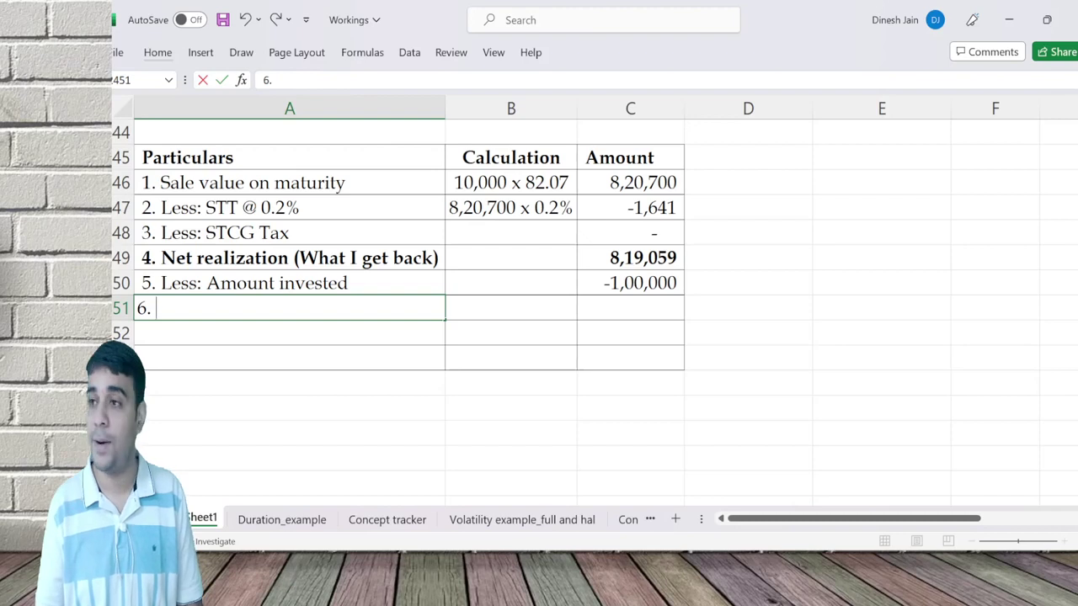
{"action": "type", "text": "R"}
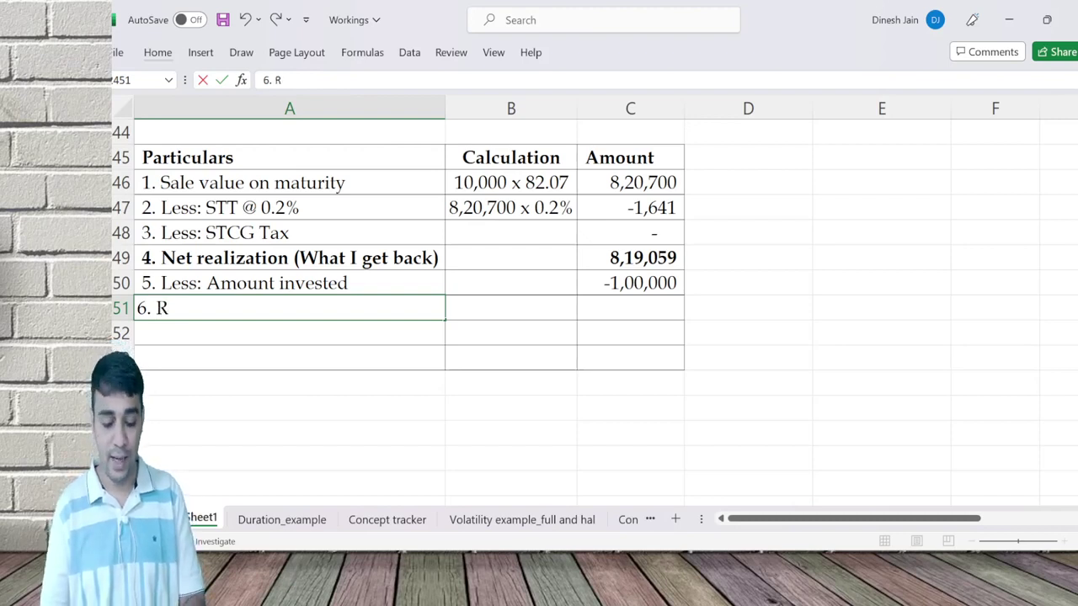
{"action": "type", "text": "eturn (in Rs.)"}
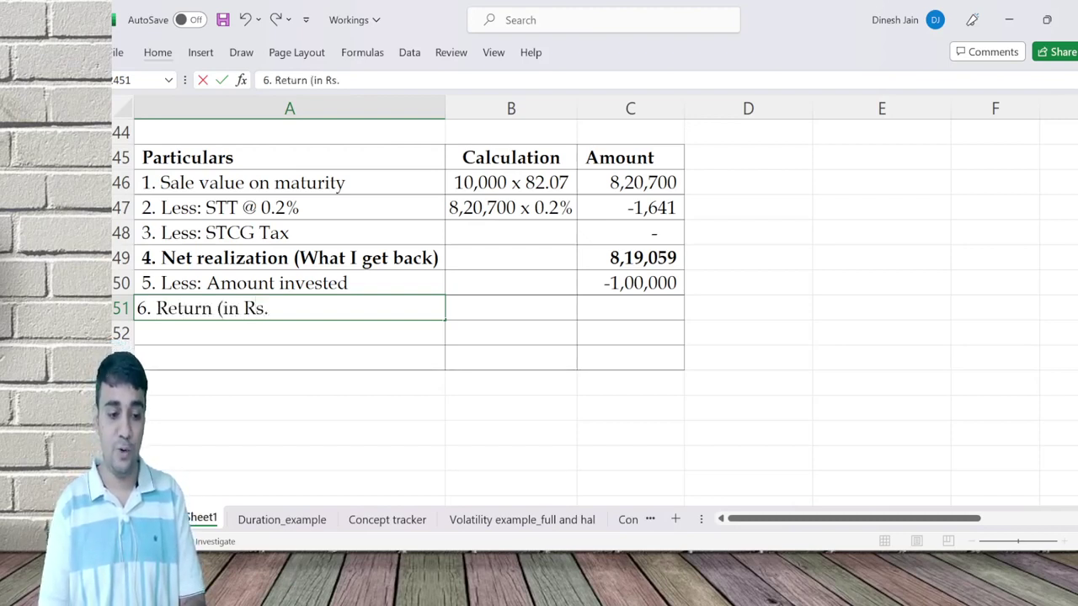
{"action": "key", "text": "Return"}
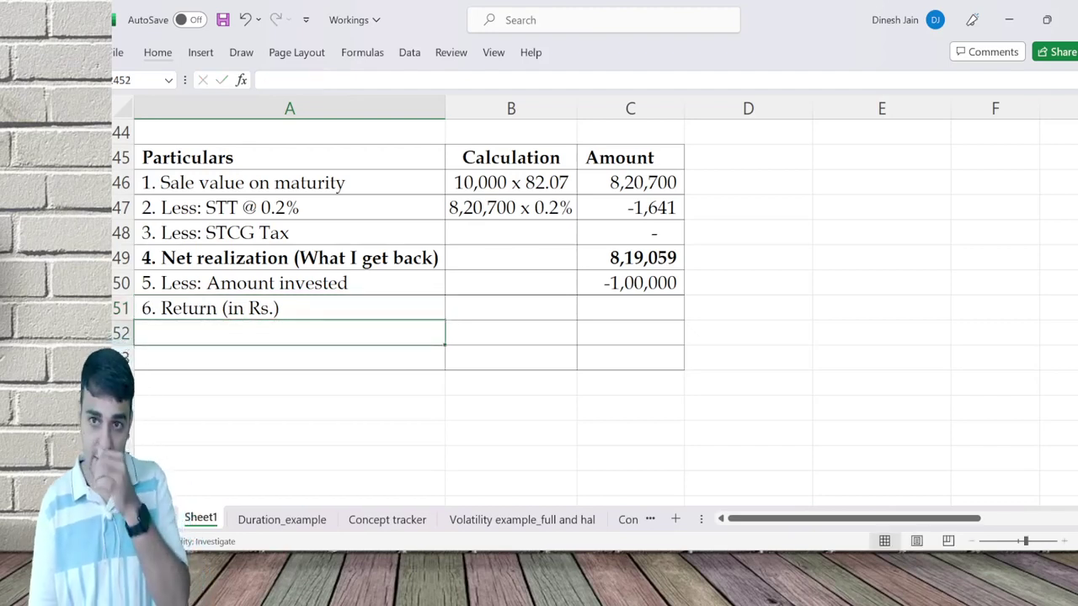
Step: Calculate the return in rupees in C2451 with =C2449+C2450
{"action": "left_click", "coordinate": [510, 333]}
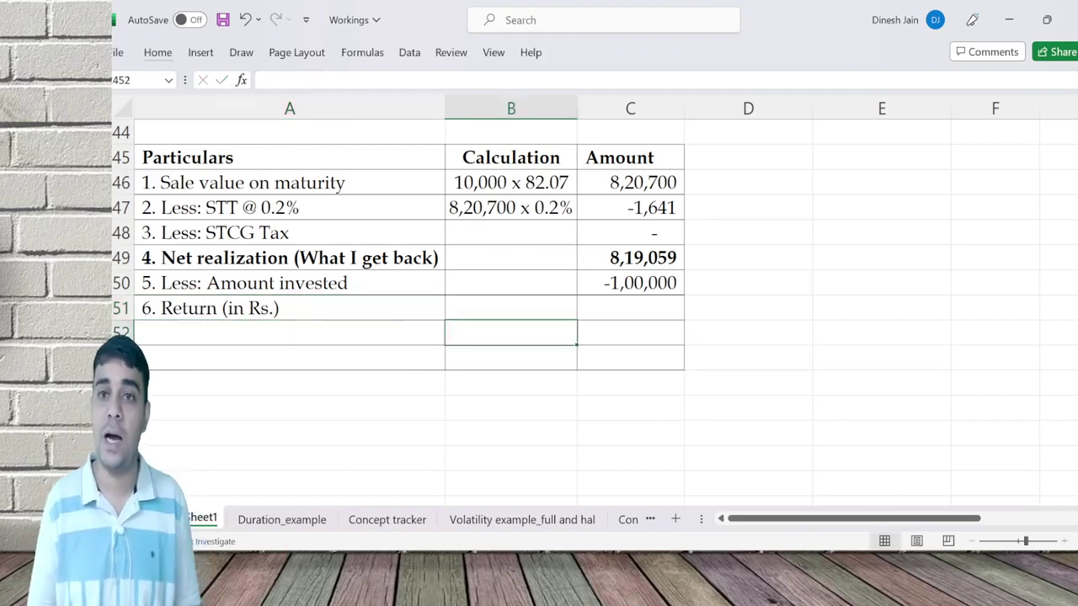
{"action": "left_click", "coordinate": [629, 332]}
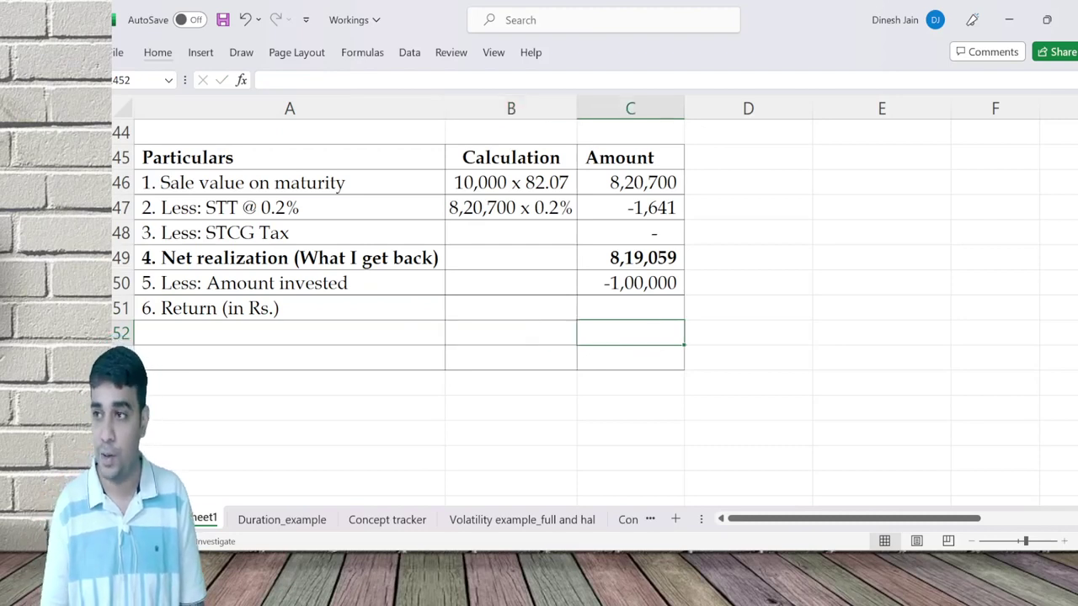
{"action": "left_click", "coordinate": [630, 308]}
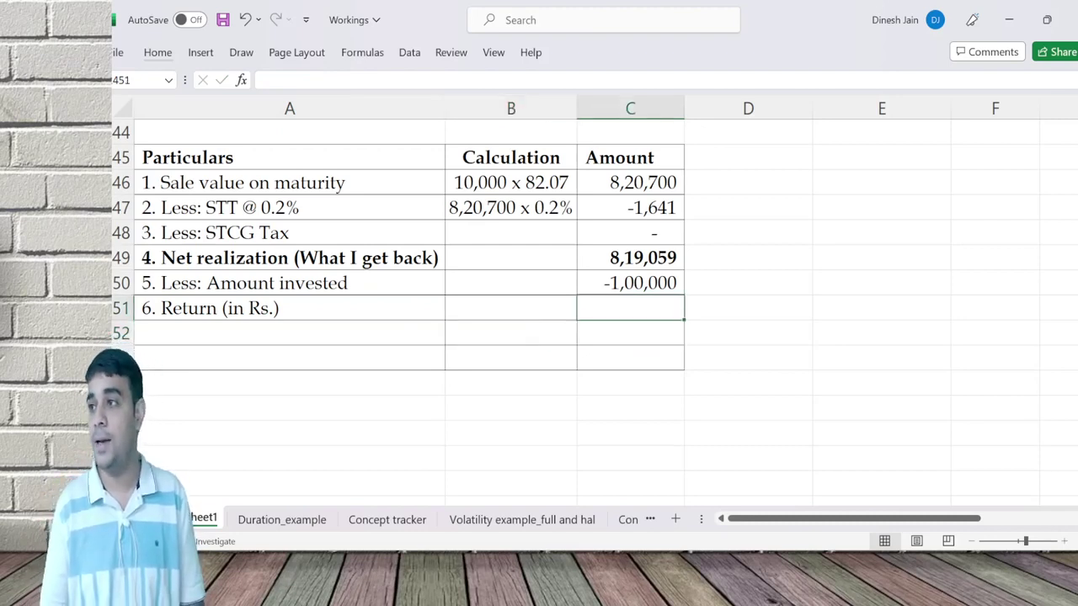
{"action": "type", "text": "="}
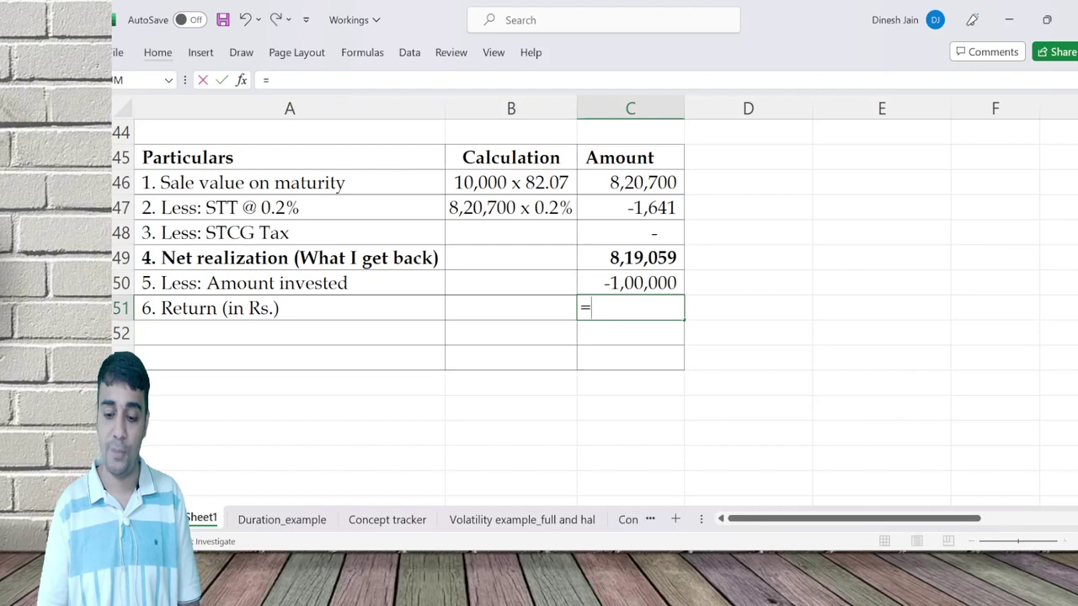
{"action": "key", "text": "Up"}
{"action": "key", "text": "Up"}
{"action": "type", "text": "+"}
{"action": "key", "text": "Up"}
{"action": "key", "text": "ctrl+Return"}
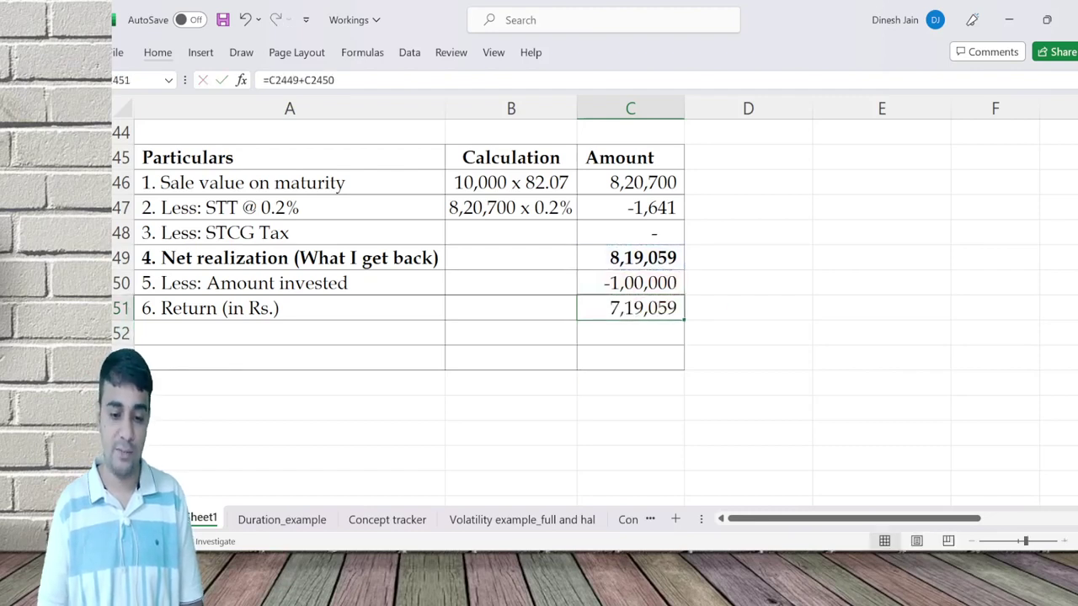
Step: Make the whole "Return (in Rs.)" row bold from column A to C
{"action": "key", "text": "shift+Left"}
{"action": "key", "text": "shift+Left"}
{"action": "key", "text": "ctrl+b"}
Step: Apply all borders to columns A to C of rows 2452 to 2456 below the return row
{"action": "key", "text": "Left"}
{"action": "key", "text": "Left"}
{"action": "key", "text": "Down"}
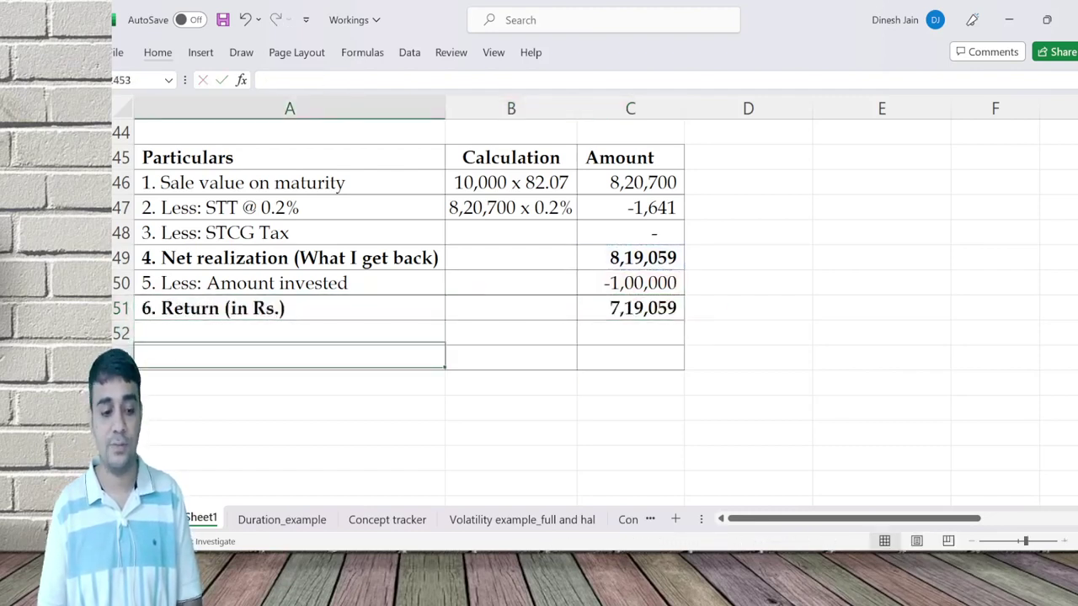
{"action": "key", "text": "shift+Right"}
{"action": "key", "text": "shift+Right"}
{"action": "key", "text": "shift+Down"}
{"action": "key", "text": "shift+Down"}
{"action": "key", "text": "shift+Down"}
{"action": "key", "text": "shift+Down"}
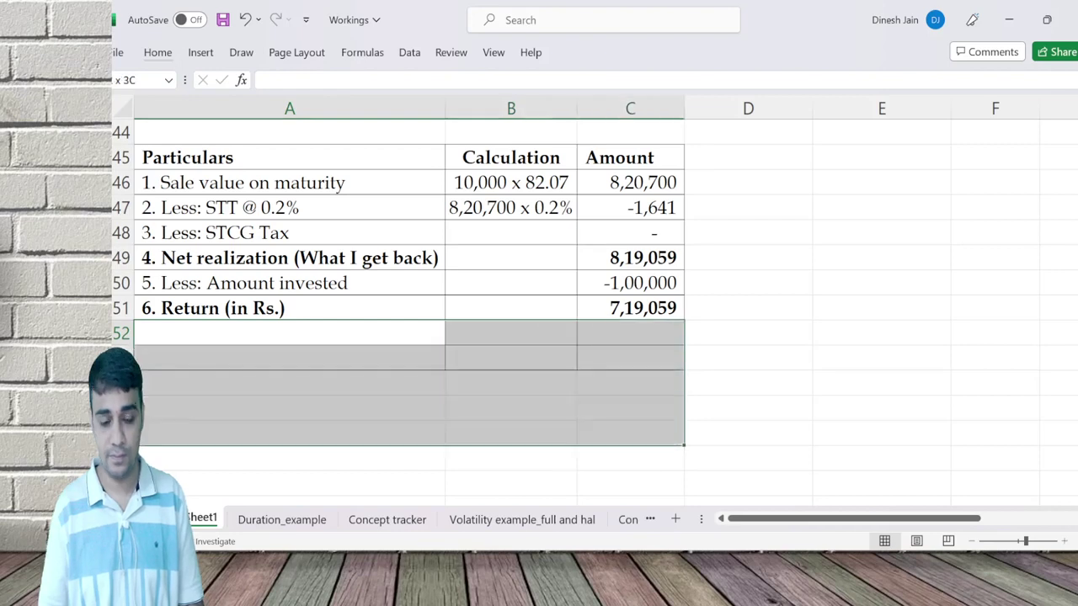
{"action": "key", "text": "alt+h"}
{"action": "key", "text": "b"}
{"action": "key", "text": "a"}
{"action": "key", "text": "Down"}
{"action": "key", "text": "Down"}
{"action": "key", "text": "Down"}
{"action": "key", "text": "Down"}
{"action": "key", "text": "Down"}
{"action": "key", "text": "Down"}
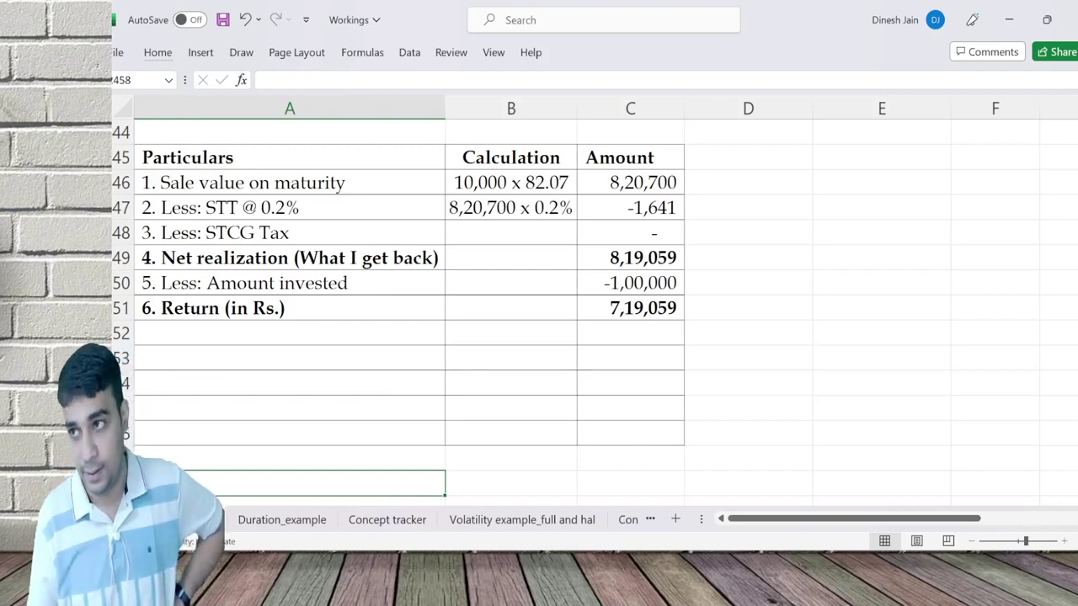
Step: Enter the label "7. Return (in %) [Holding period]" in A2452 below the return in rupees
{"action": "key", "text": "Up"}
{"action": "key", "text": "Up"}
{"action": "key", "text": "Up"}
{"action": "key", "text": "Up"}
{"action": "key", "text": "Up"}
{"action": "key", "text": "Up"}
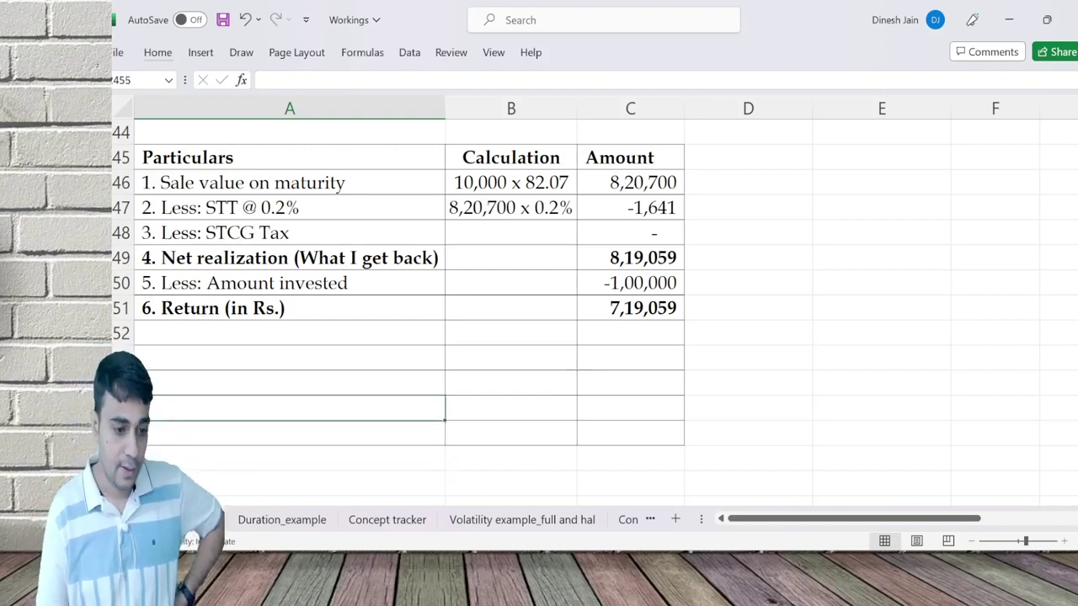
{"action": "type", "text": "7."}
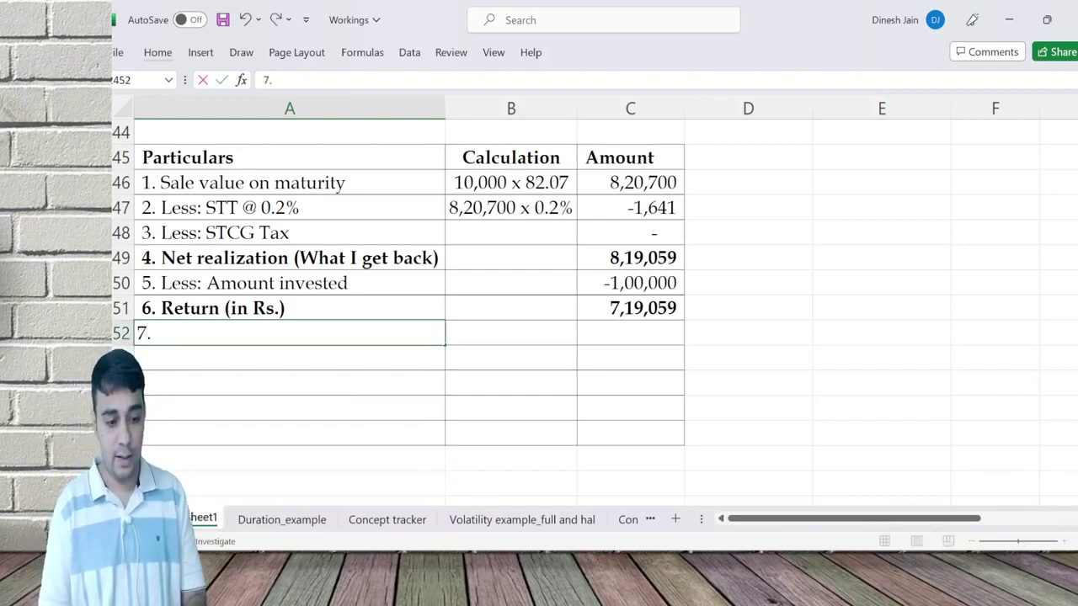
{"action": "type", "text": " Return (in"}
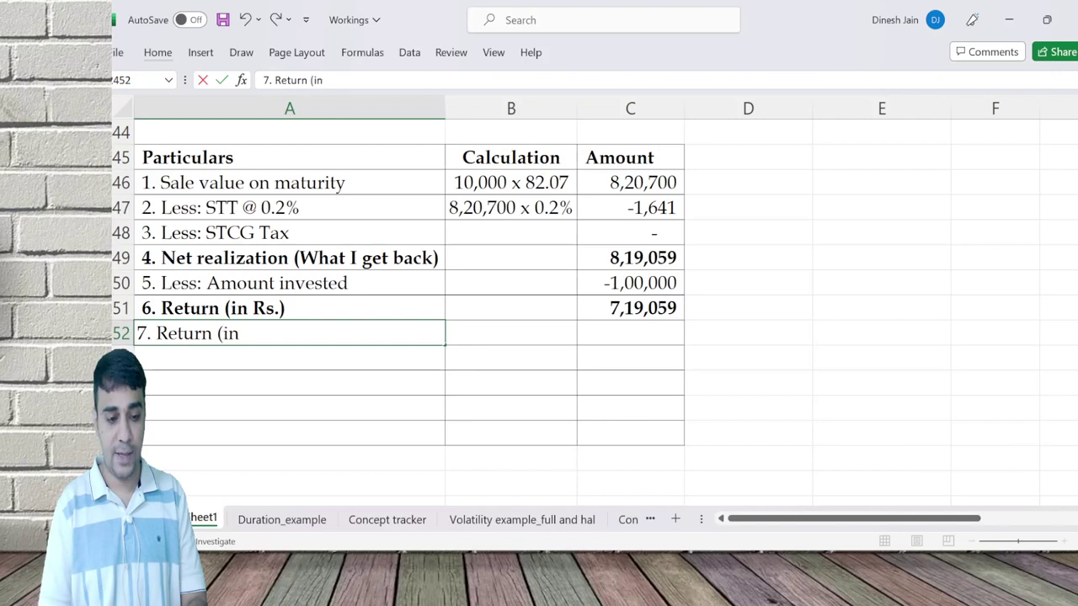
{"action": "type", "text": " %) [Ho"}
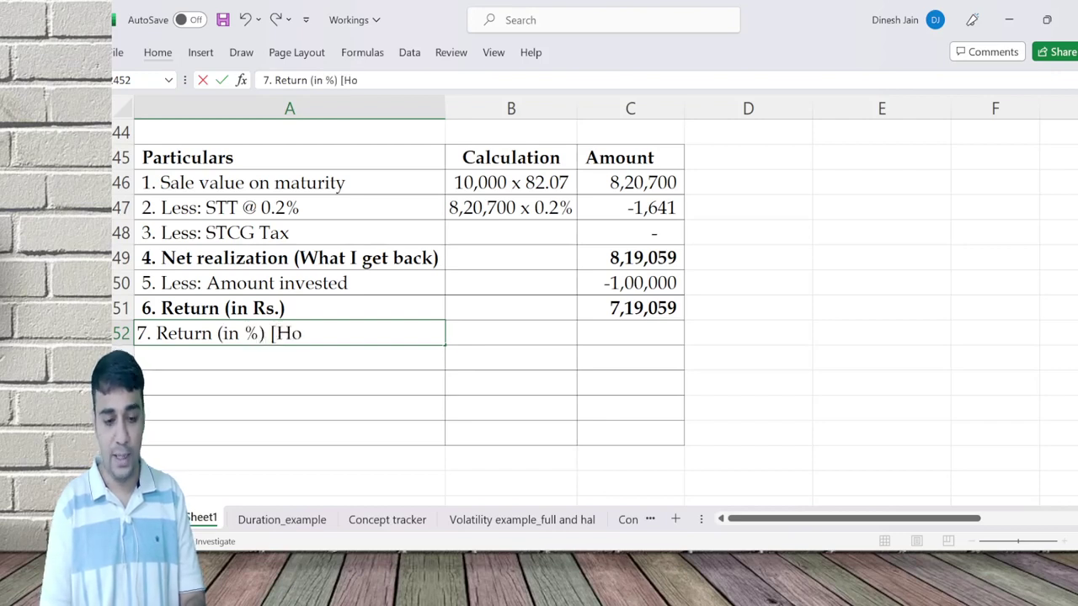
{"action": "type", "text": "lding period"}
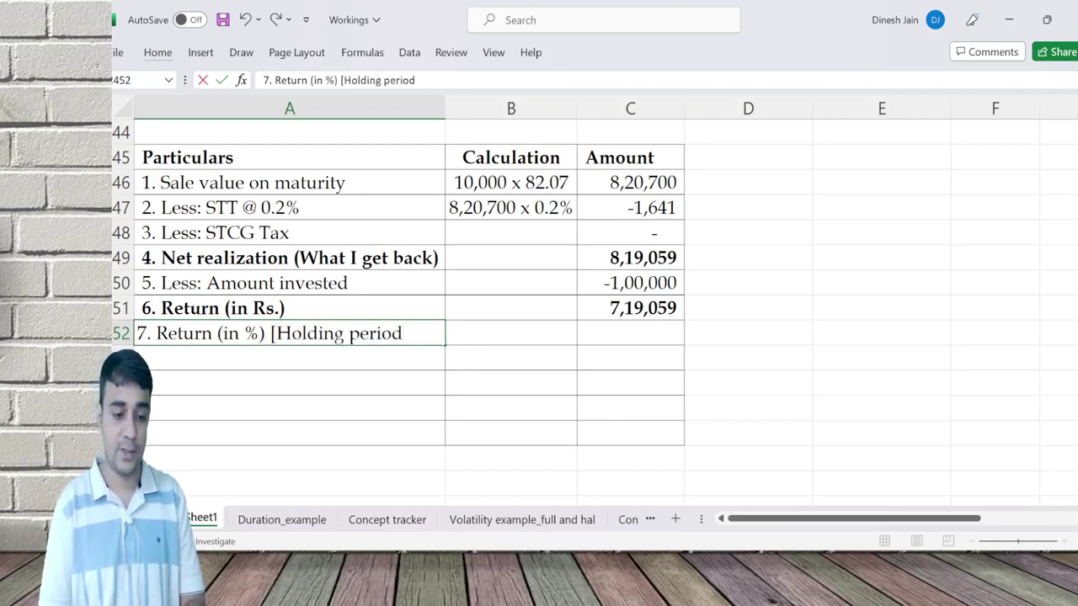
{"action": "type", "text": "]"}
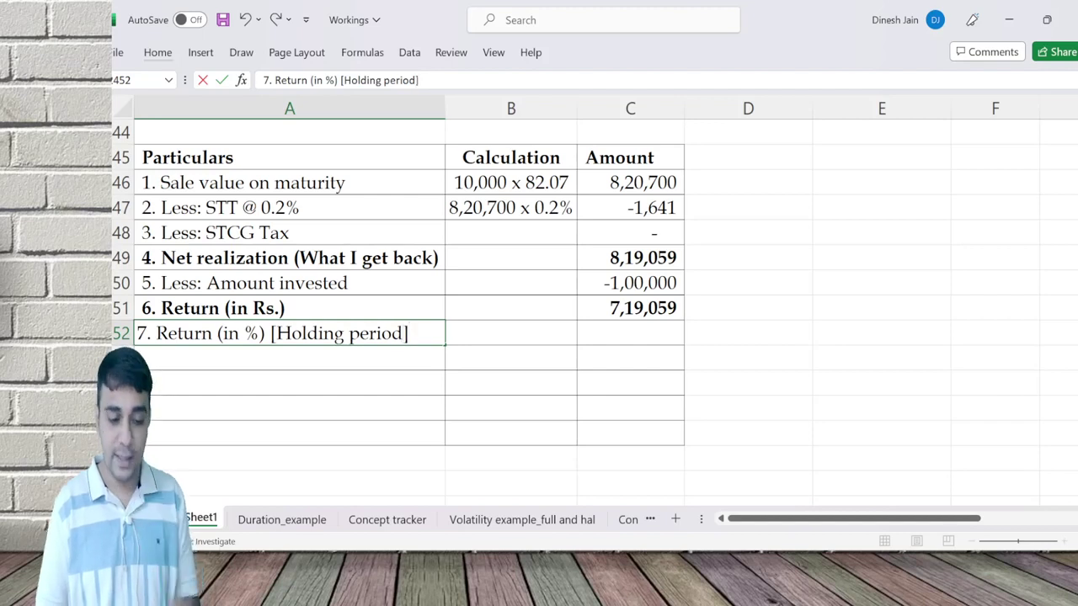
{"action": "key", "text": "Return"}
Step: Calculate the holding-period return percentage in C2452 with =C2451/100000*100
{"action": "key", "text": "Right"}
{"action": "key", "text": "Right"}
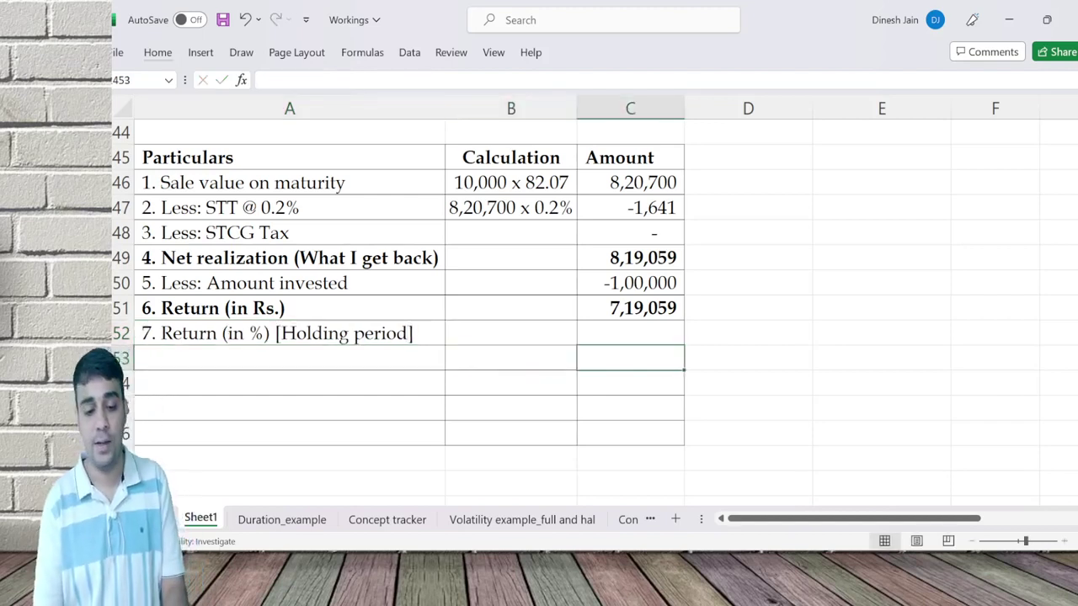
{"action": "key", "text": "Up"}
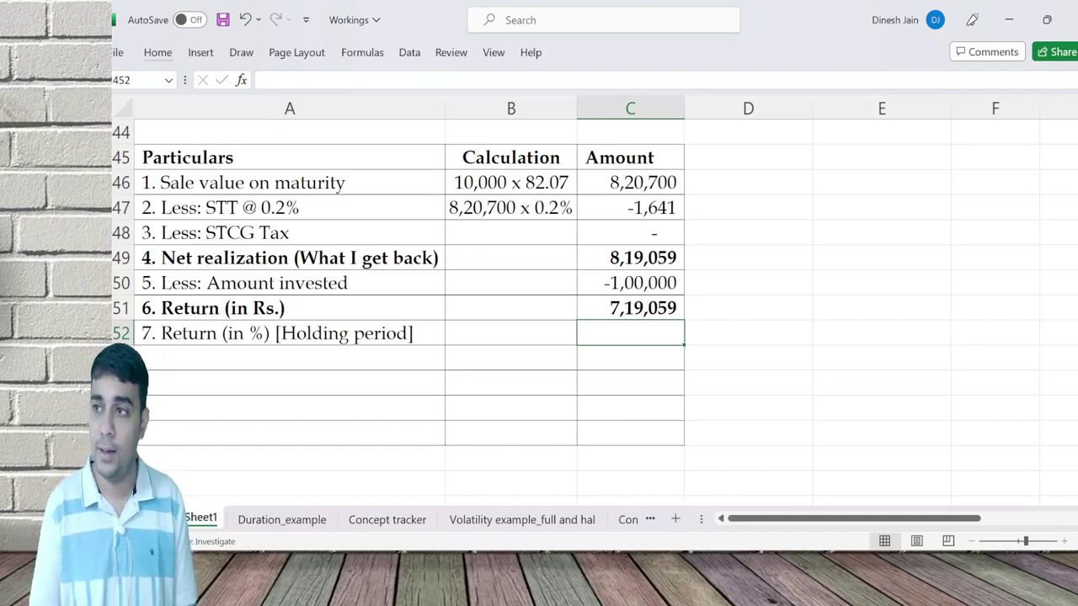
{"action": "type", "text": "="}
{"action": "key", "text": "Up"}
{"action": "type", "text": "/"}
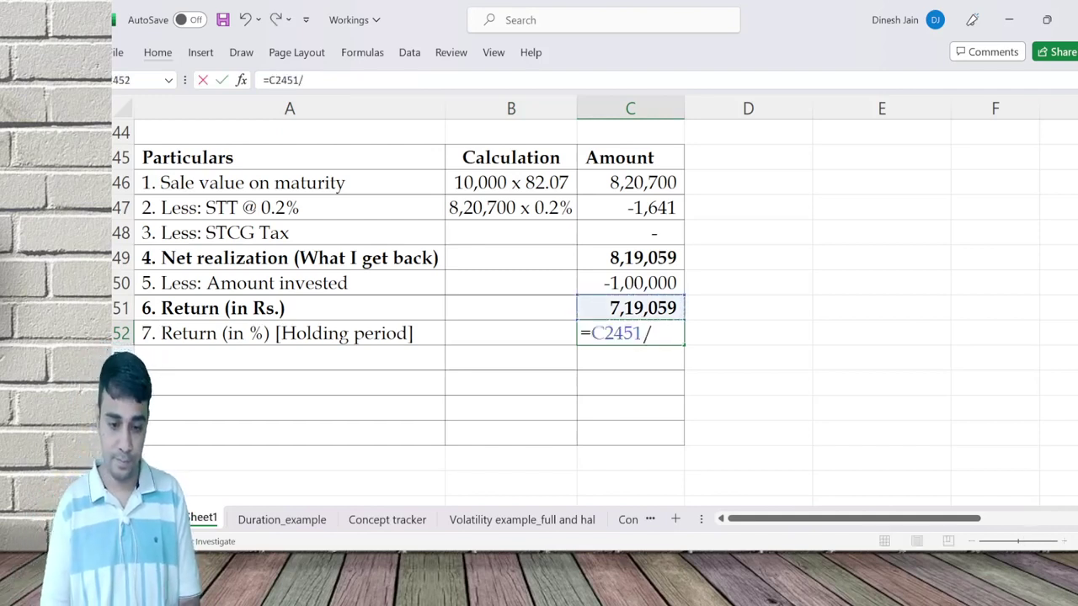
{"action": "type", "text": "100000"}
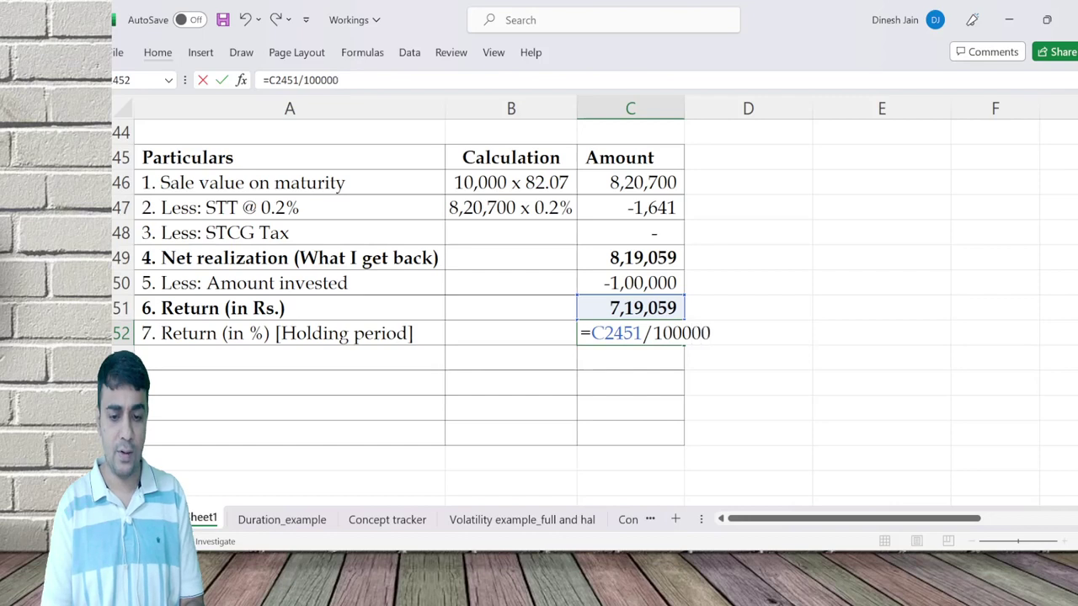
{"action": "type", "text": "*100"}
{"action": "key", "text": "Return"}
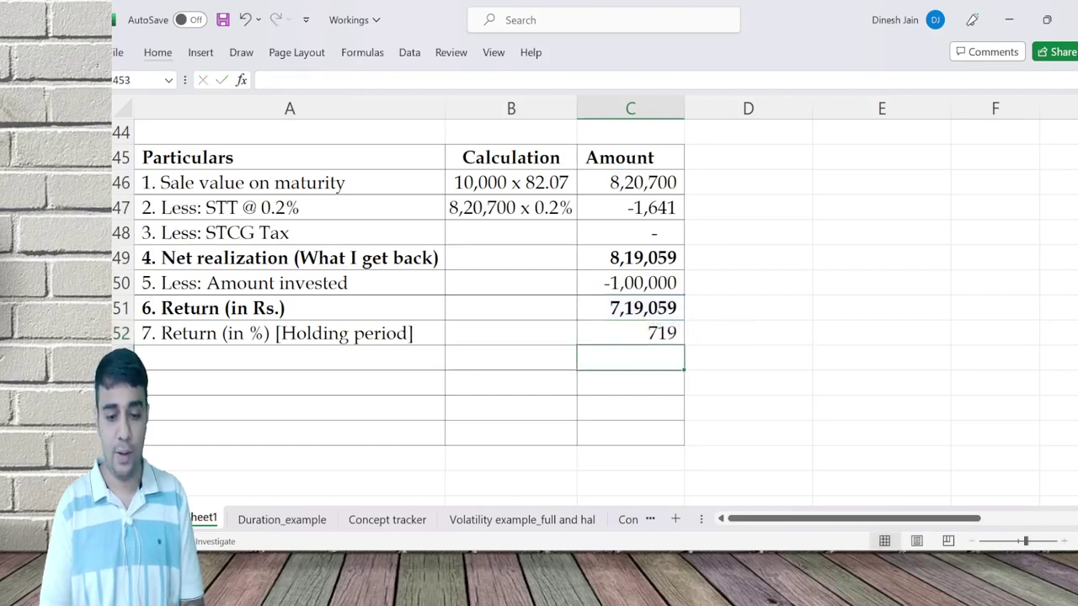
Step: Show two decimal places in the Amount column from C2452 to C2455
{"action": "left_click_drag", "start_coordinate": [630, 358], "coordinate": [630, 411]}
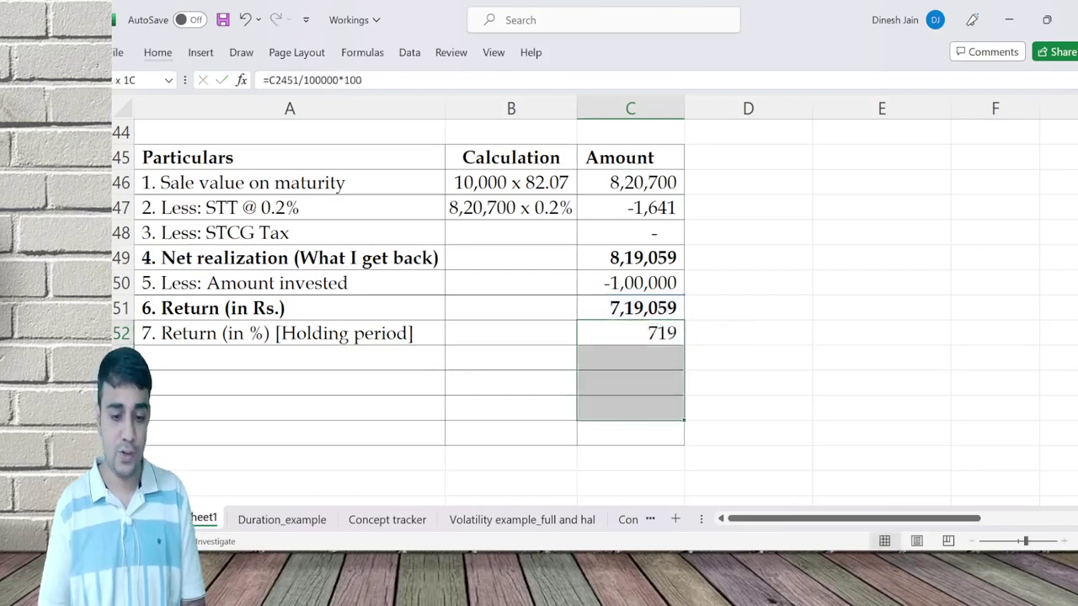
{"action": "left_click", "coordinate": [158, 54]}
{"action": "left_click", "coordinate": [587, 111]}
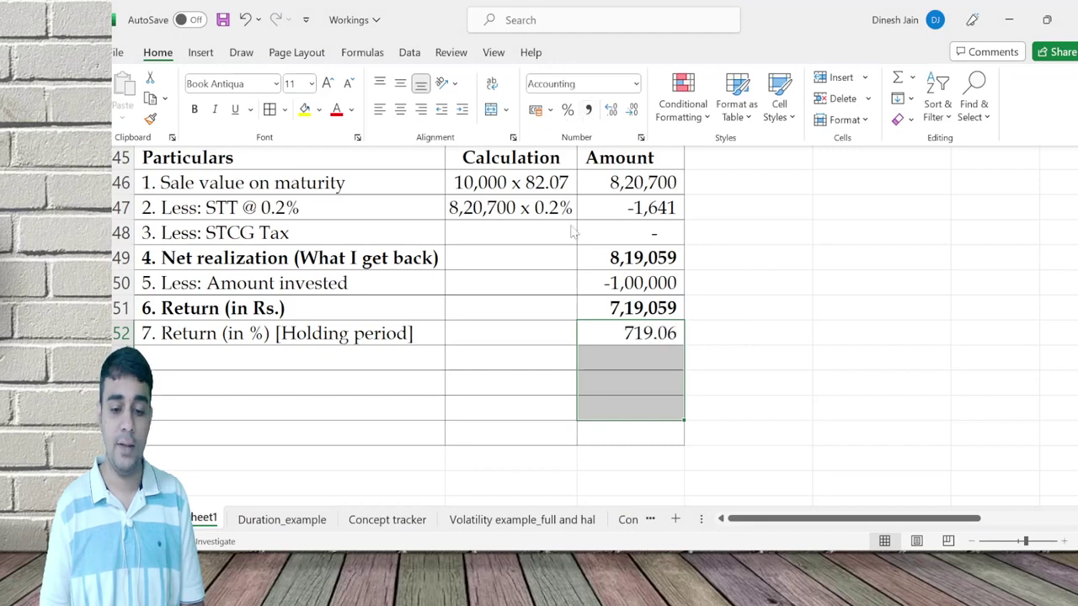
Step: Enter the working 7,19,059/1,00,000 in B2452 and autofit the width of column B
{"action": "left_click", "coordinate": [543, 384]}
{"action": "key", "text": "Left"}
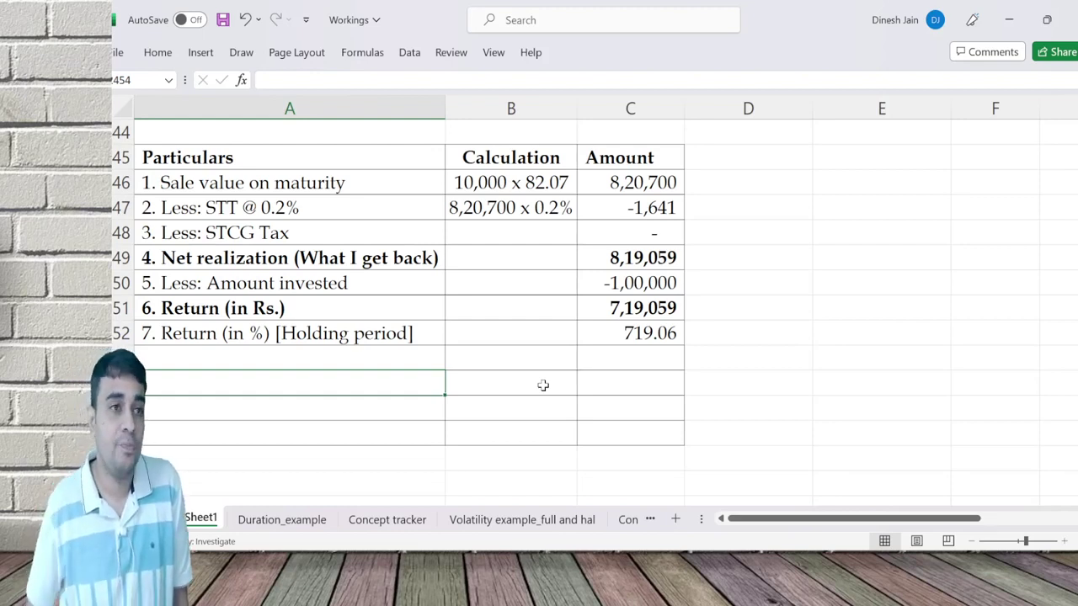
{"action": "left_click", "coordinate": [543, 385]}
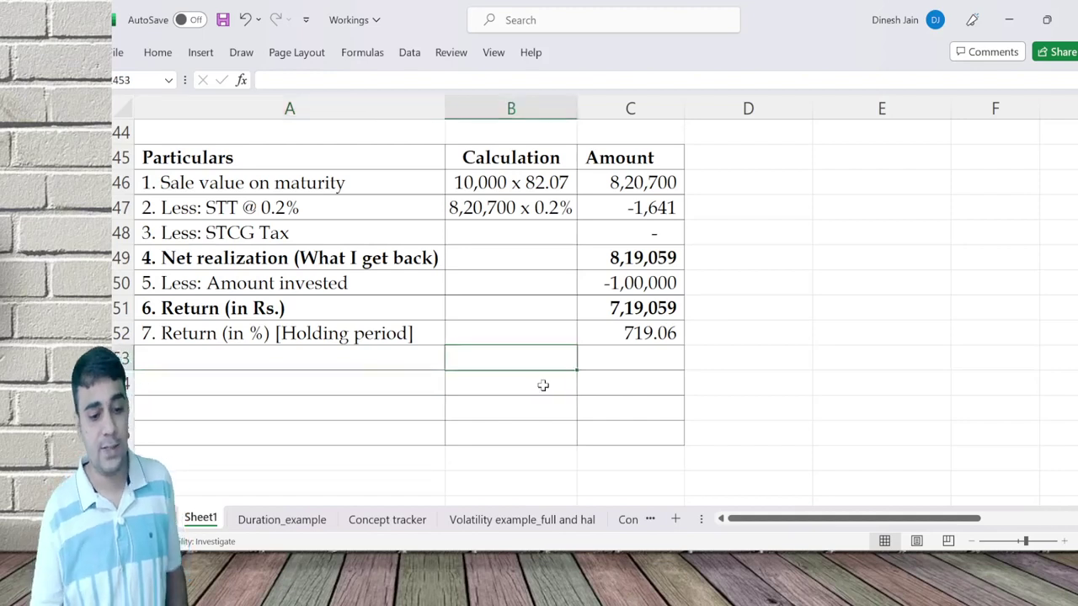
{"action": "key", "text": "Up"}
{"action": "key", "text": "Up"}
{"action": "type", "text": "7,19,0"}
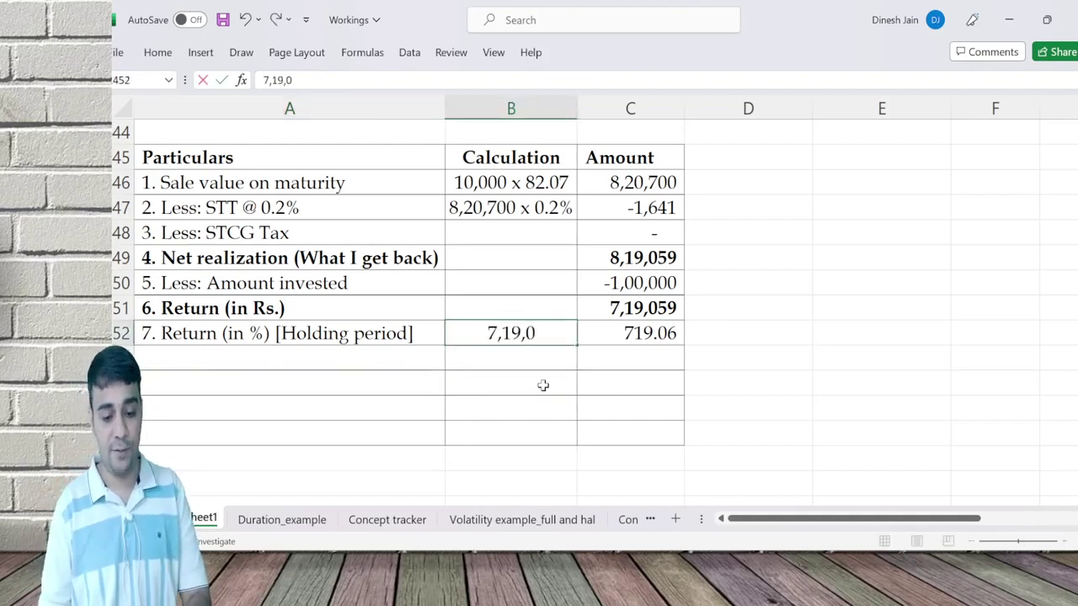
{"action": "type", "text": "59/1,00,000"}
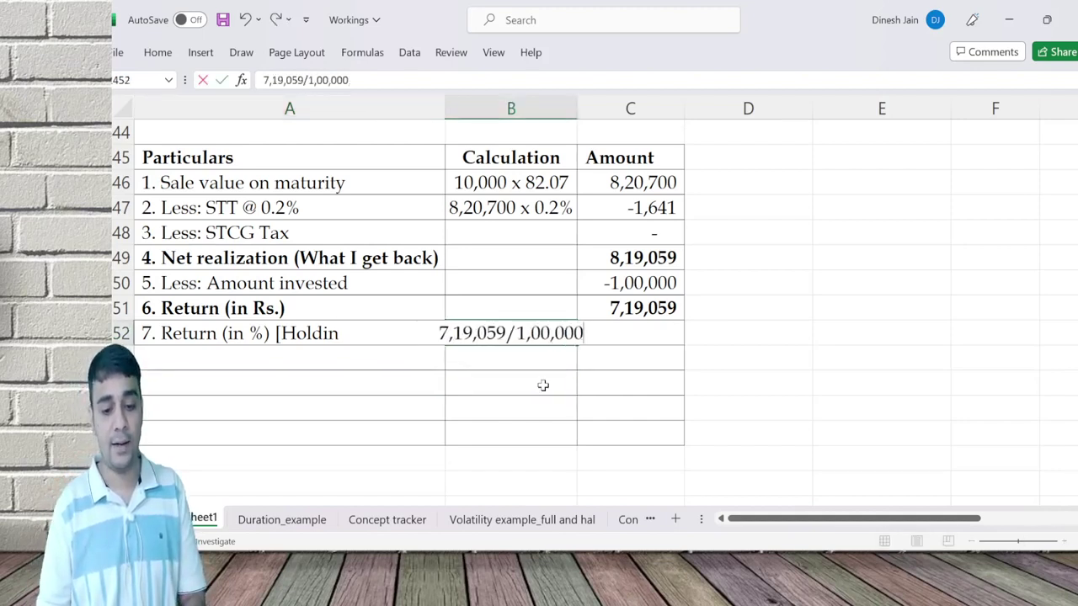
{"action": "key", "text": "ctrl+Return"}
{"action": "key", "text": "alt+h"}
{"action": "key", "text": "o"}
{"action": "key", "text": "i"}
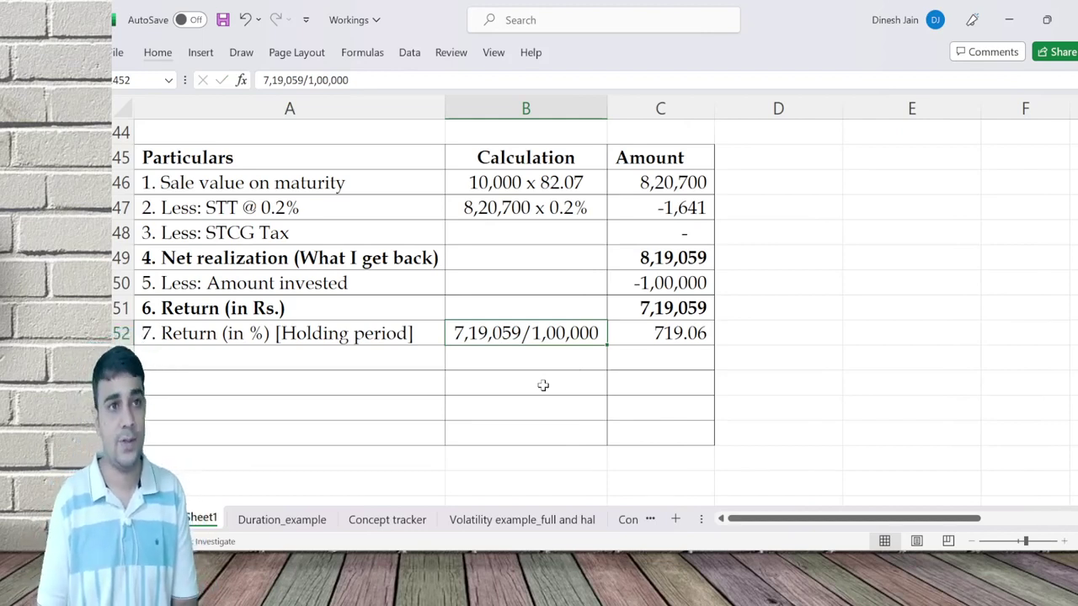
Step: Switch to the problem in Xodo PDF Reader and handwrite the annualised formula (7,19,059 - 1,00,000)/1,00,000 x 100 x (12/m) beside the tax assumptions
{"action": "key", "text": "Left"}
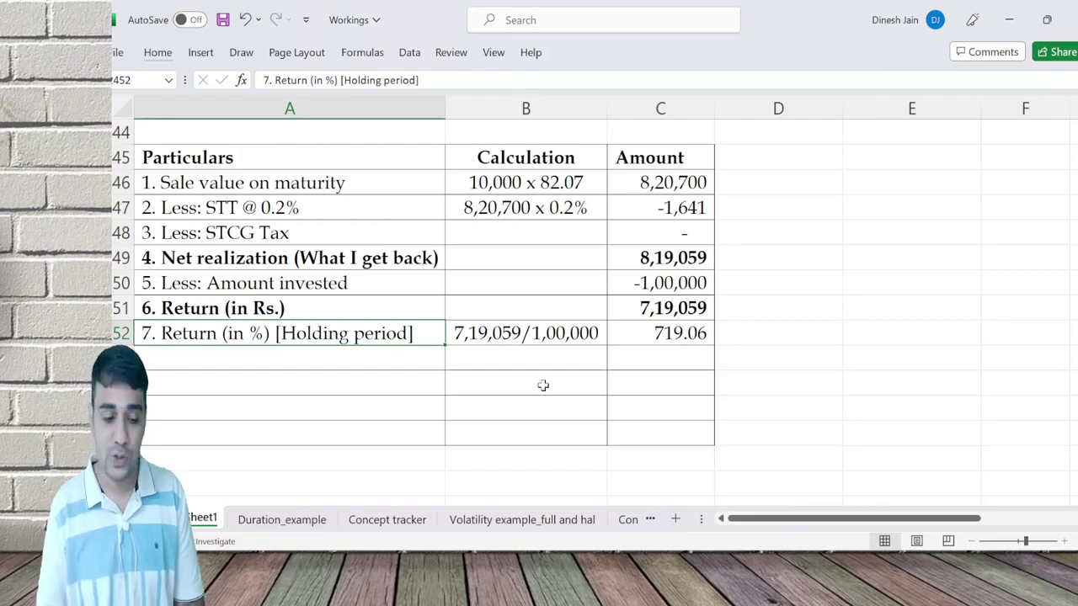
{"action": "key", "text": "Down"}
{"action": "key", "text": "alt+Tab"}
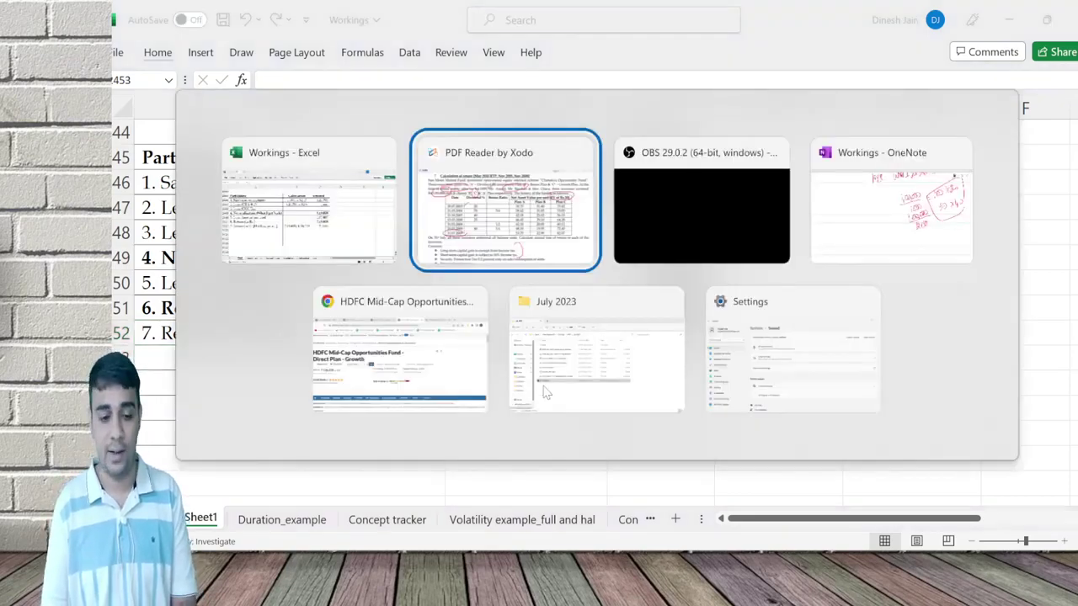
{"action": "scroll", "coordinate": [544, 390], "scroll_direction": "down", "scroll_amount": 3}
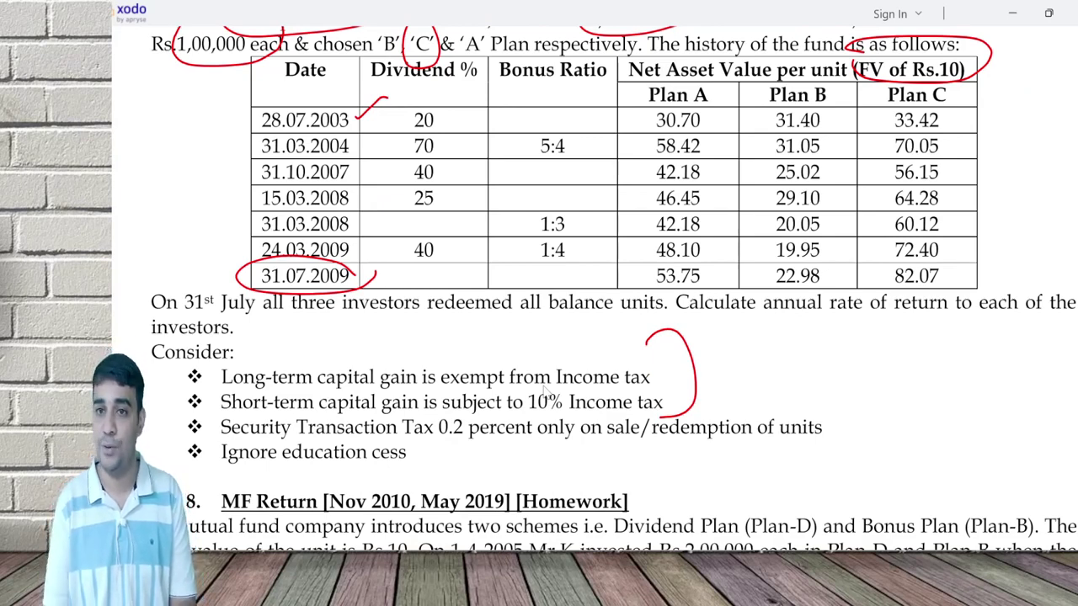
{"action": "key", "text": "alt+Tab"}
{"action": "key", "text": "alt+Tab"}
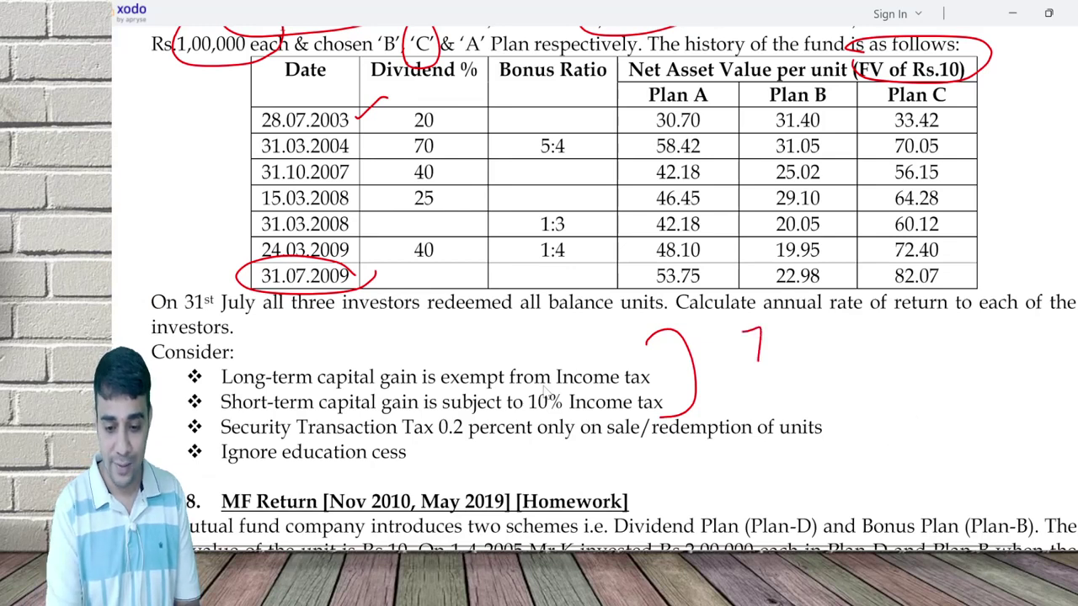
{"action": "left_click_drag", "start_coordinate": [745, 330], "coordinate": [768, 367]}
{"action": "mouse_move", "coordinate": [783, 325]}
{"action": "left_mouse_down"}
{"action": "mouse_move", "coordinate": [795, 362]}
{"action": "mouse_move", "coordinate": [822, 323]}
{"action": "mouse_move", "coordinate": [926, 340]}
{"action": "left_mouse_up"}
{"action": "left_click_drag", "start_coordinate": [930, 320], "coordinate": [952, 340]}
{"action": "left_click_drag", "start_coordinate": [743, 369], "coordinate": [960, 341]}
{"action": "left_click_drag", "start_coordinate": [814, 375], "coordinate": [828, 415]}
{"action": "mouse_move", "coordinate": [832, 396]}
{"action": "left_mouse_down"}
{"action": "mouse_move", "coordinate": [847, 385]}
{"action": "mouse_move", "coordinate": [856, 399]}
{"action": "left_mouse_up"}
{"action": "mouse_move", "coordinate": [869, 392]}
{"action": "left_mouse_down"}
{"action": "mouse_move", "coordinate": [868, 409]}
{"action": "mouse_move", "coordinate": [891, 401]}
{"action": "left_mouse_up"}
{"action": "left_click_drag", "start_coordinate": [882, 376], "coordinate": [906, 392]}
{"action": "left_click_drag", "start_coordinate": [943, 330], "coordinate": [965, 360]}
{"action": "left_click_drag", "start_coordinate": [989, 319], "coordinate": [988, 346]}
{"action": "mouse_move", "coordinate": [1009, 322]}
{"action": "left_mouse_down"}
{"action": "mouse_move", "coordinate": [997, 329]}
{"action": "mouse_move", "coordinate": [1003, 342]}
{"action": "left_mouse_up"}
{"action": "left_click_drag", "start_coordinate": [1022, 320], "coordinate": [1032, 354]}
{"action": "mouse_move", "coordinate": [1047, 308]}
{"action": "left_mouse_down"}
{"action": "mouse_move", "coordinate": [1041, 388]}
{"action": "mouse_move", "coordinate": [1054, 342]}
{"action": "mouse_move", "coordinate": [1074, 344]}
{"action": "left_mouse_up"}
{"action": "mouse_move", "coordinate": [1044, 345]}
{"action": "left_mouse_down"}
{"action": "mouse_move", "coordinate": [1072, 348]}
{"action": "mouse_move", "coordinate": [1077, 391]}
{"action": "left_mouse_up"}
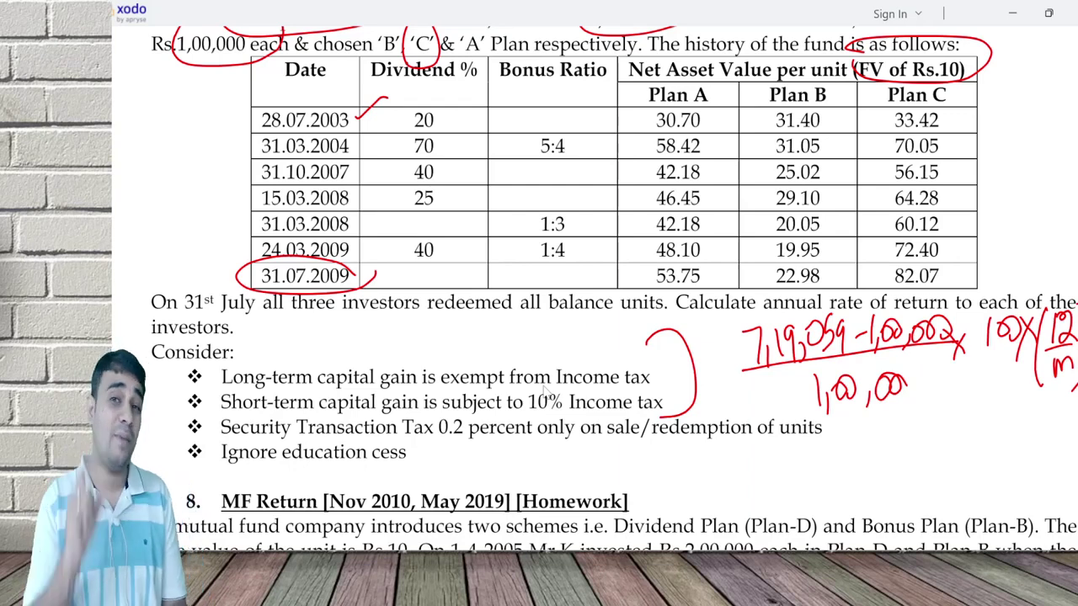
Step: Switch back to the Excel workbook and enter the label "8. Investment period" in A2453
{"action": "key", "text": "alt+Tab"}
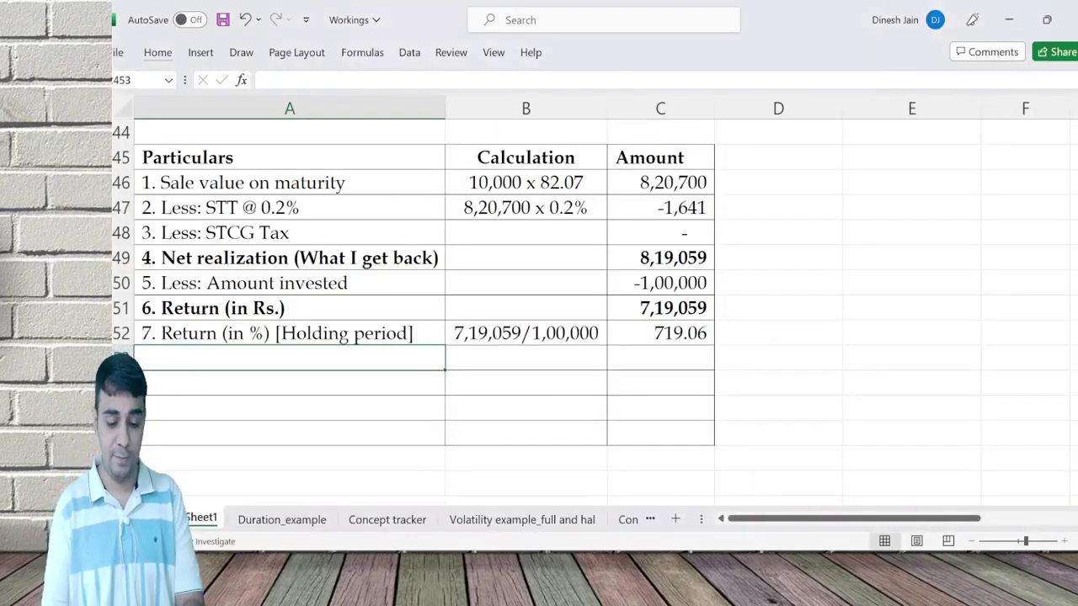
{"action": "type", "text": "8. Invesmt"}
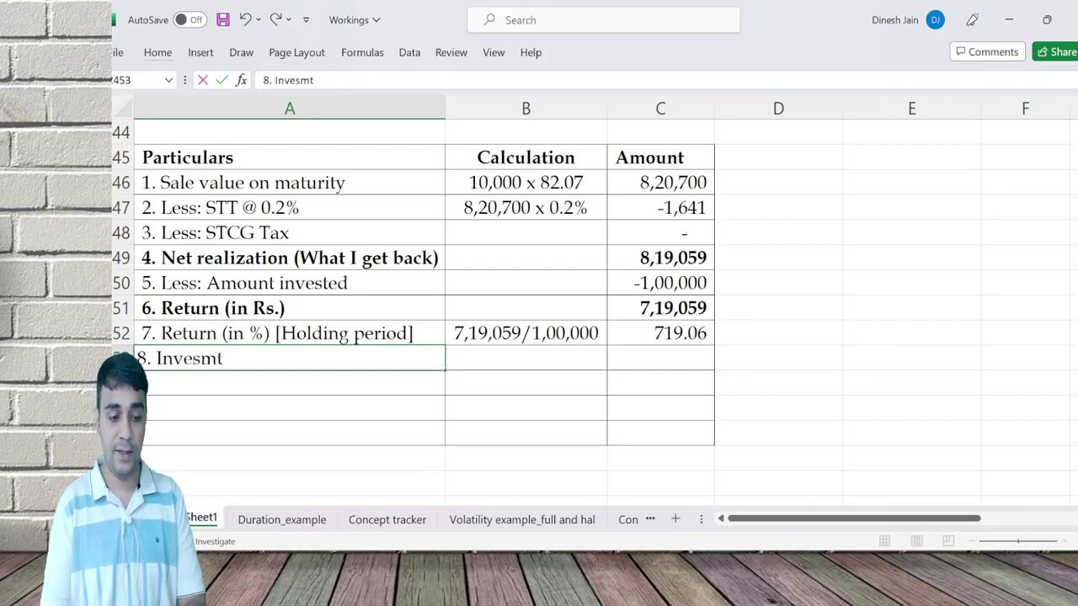
{"action": "key", "text": "BackSpace"}
{"action": "key", "text": "BackSpace"}
{"action": "key", "text": "BackSpace"}
{"action": "type", "text": "st"}
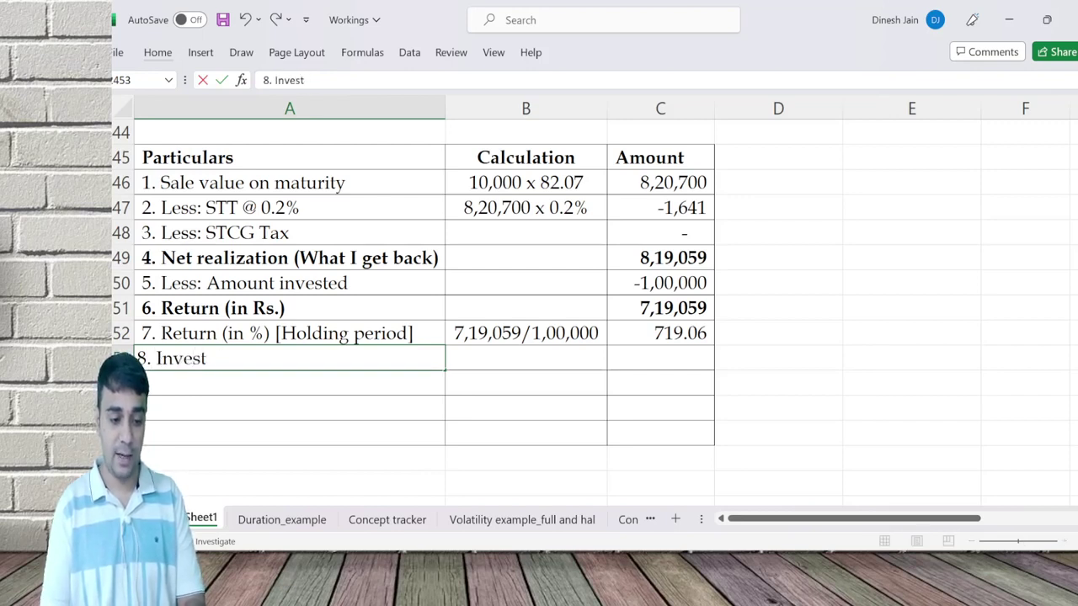
{"action": "type", "text": "ment period"}
{"action": "key", "text": "Return"}
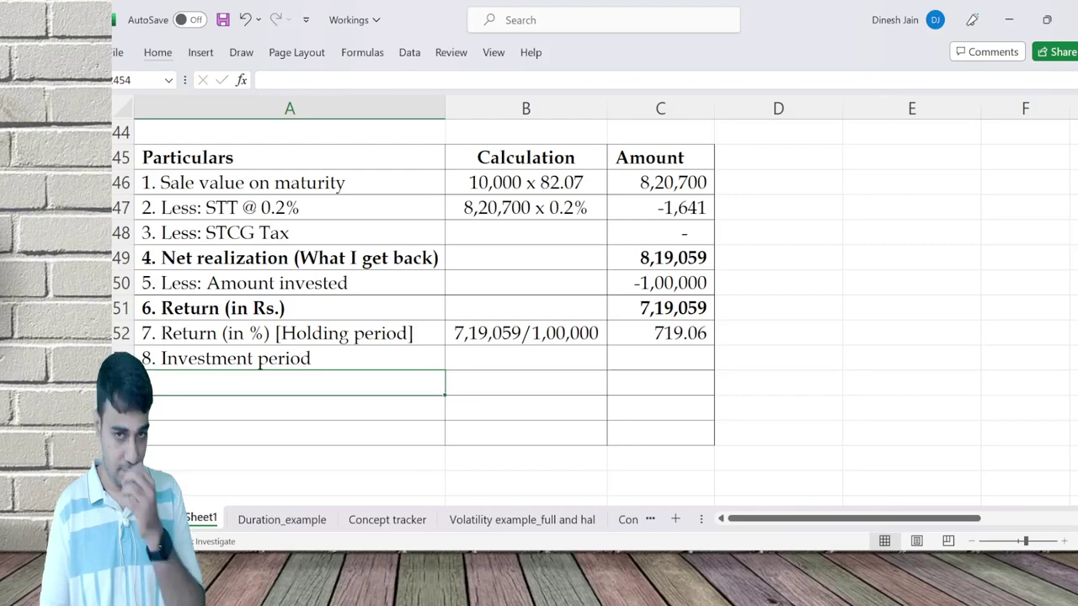
Step: Select the Amount cell for the investment period and switch to Xodo PDF Reader to check the investment and redemption dates
{"action": "key", "text": "Down"}
{"action": "key", "text": "Down"}
{"action": "key", "text": "Down"}
{"action": "key", "text": "Down"}
{"action": "key", "text": "Down"}
{"action": "key", "text": "Down"}
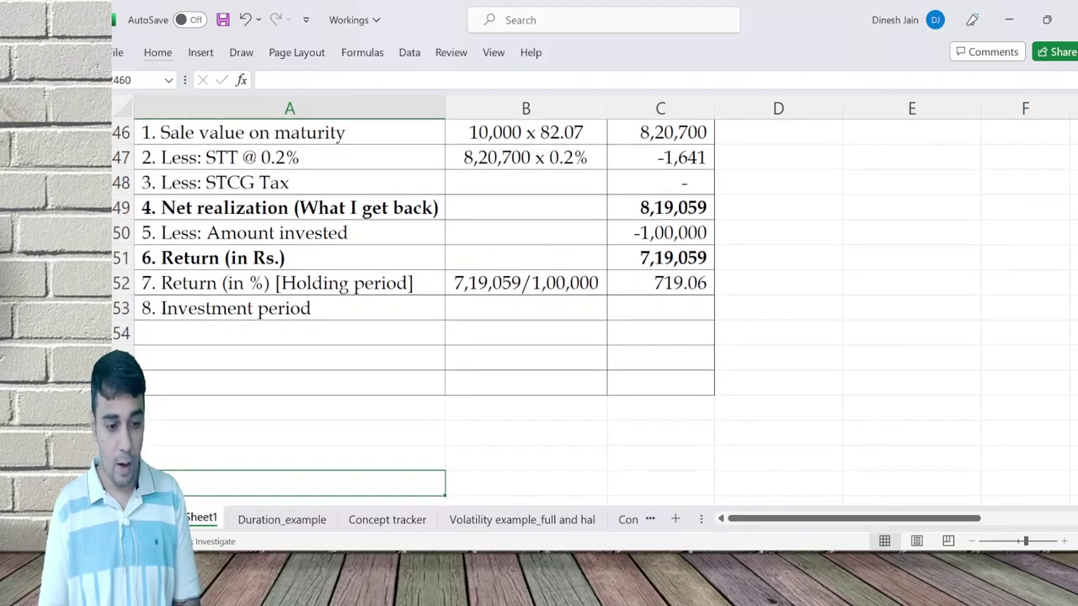
{"action": "left_click", "coordinate": [289, 308]}
{"action": "key", "text": "Right"}
{"action": "key", "text": "Right"}
{"action": "key", "text": "Right"}
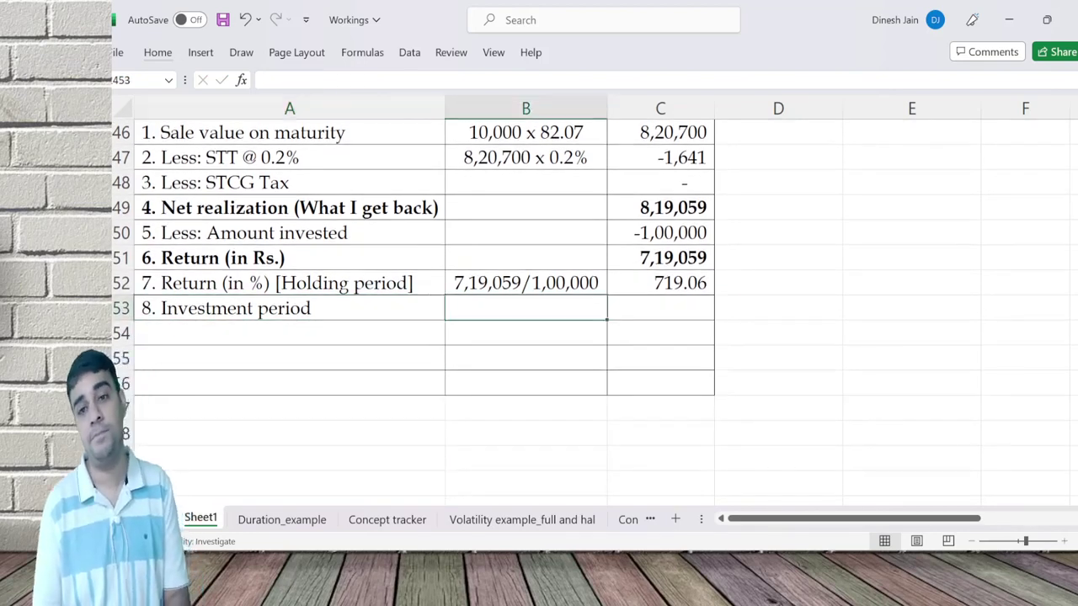
{"action": "key", "text": "Left"}
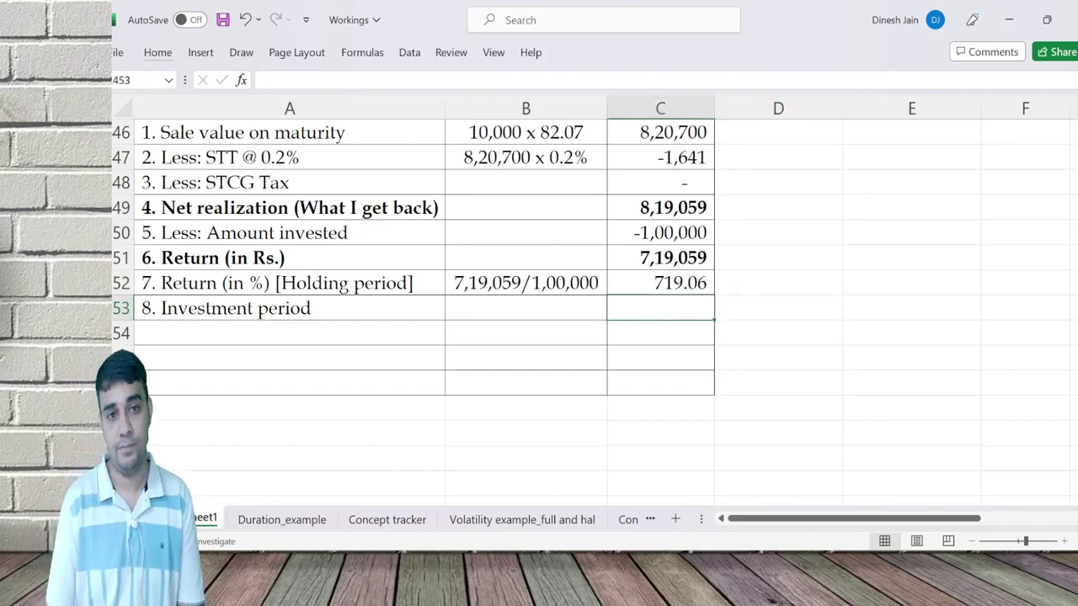
{"action": "key", "text": "alt+Tab"}
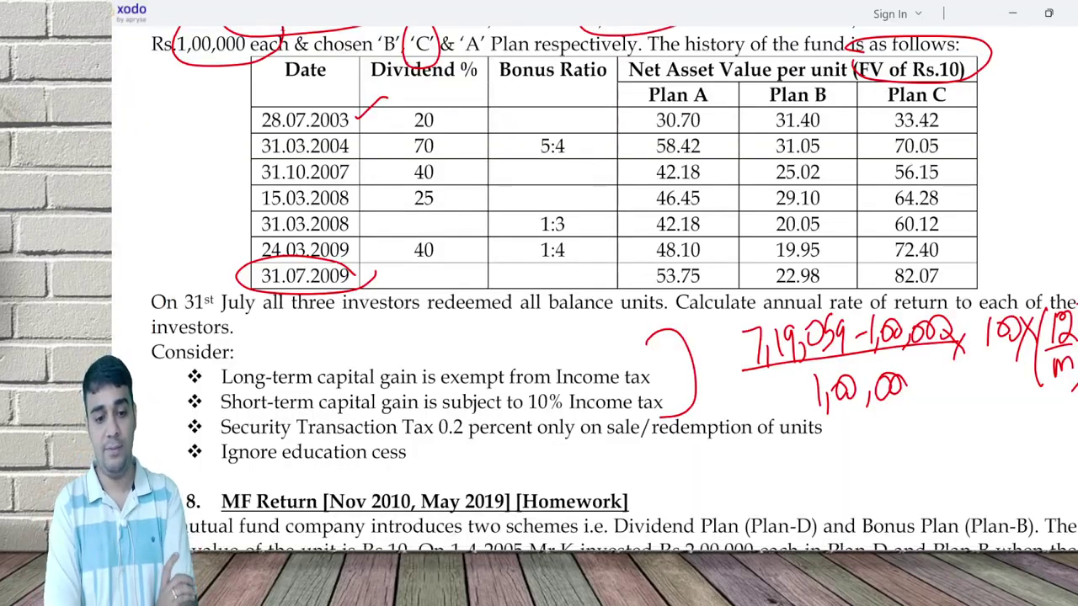
{"action": "scroll", "coordinate": [614, 289], "scroll_direction": "up", "scroll_amount": 1}
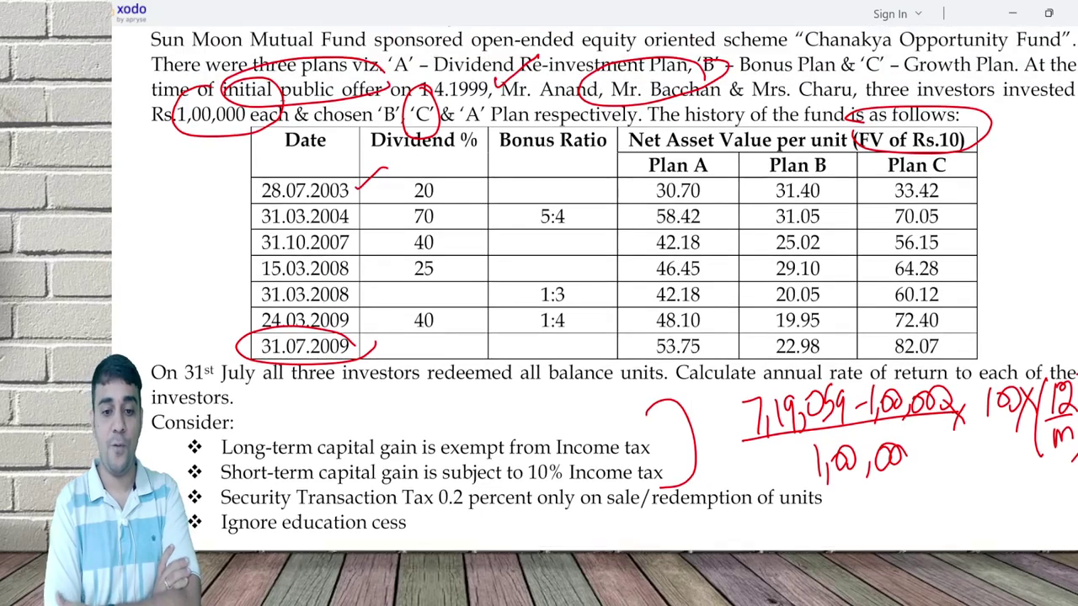